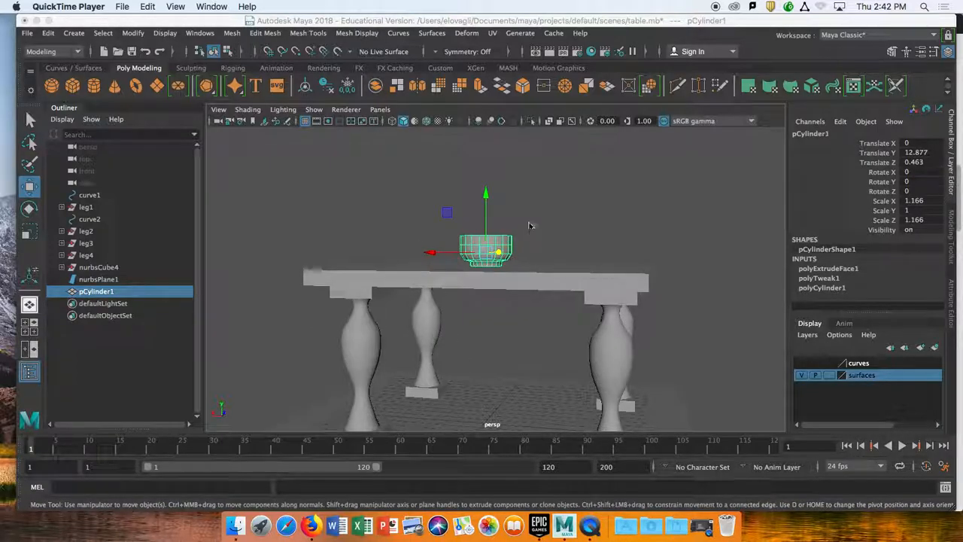
left_click_drag(533, 204, 551, 226, "alt")
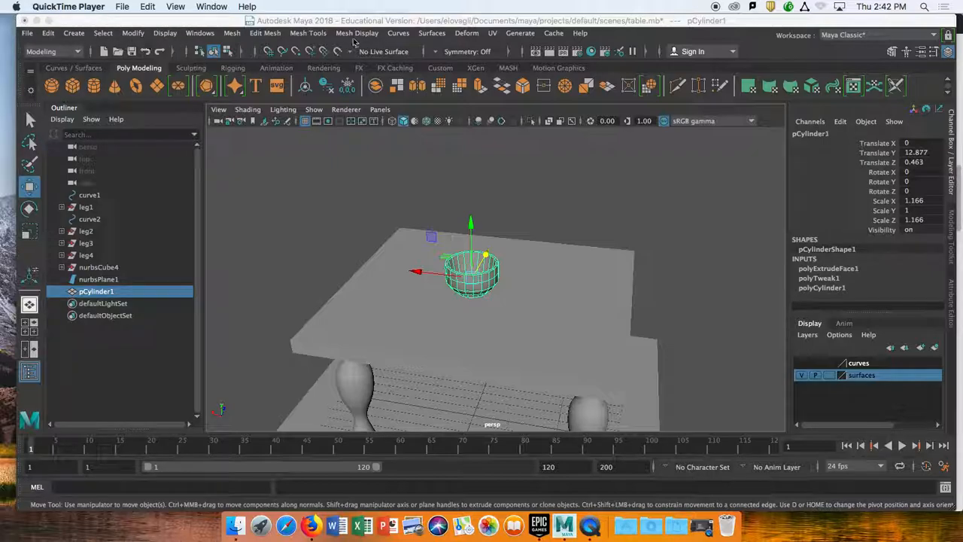
left_click(591, 53)
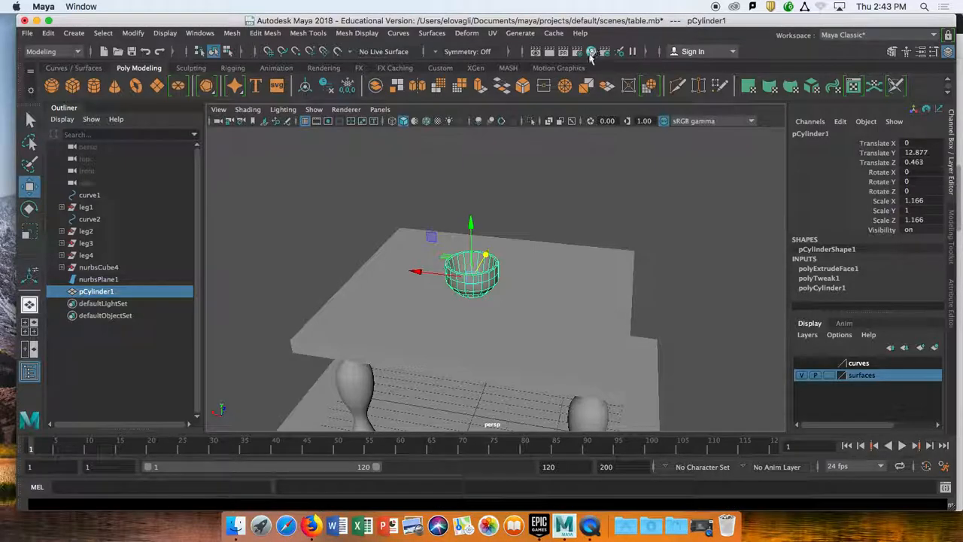
left_click(592, 54)
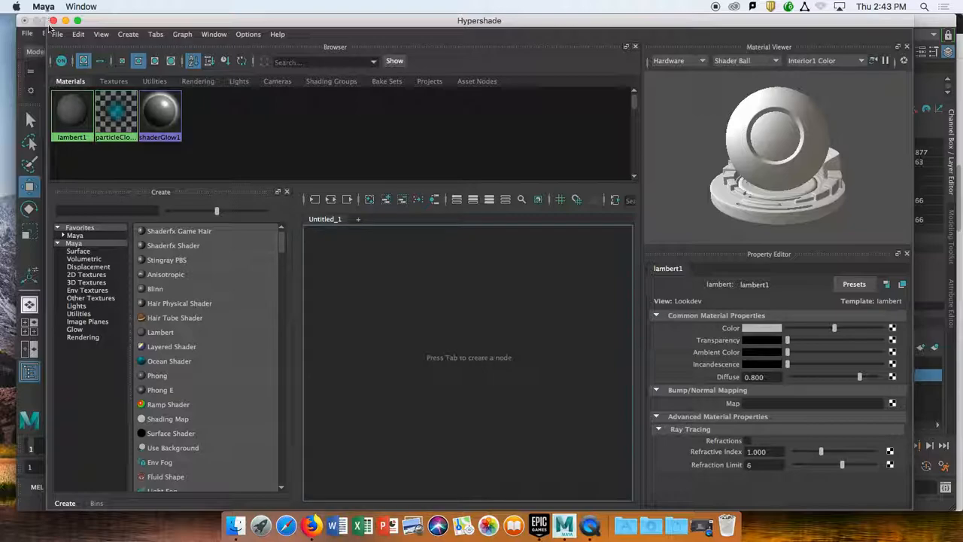
left_click(53, 20)
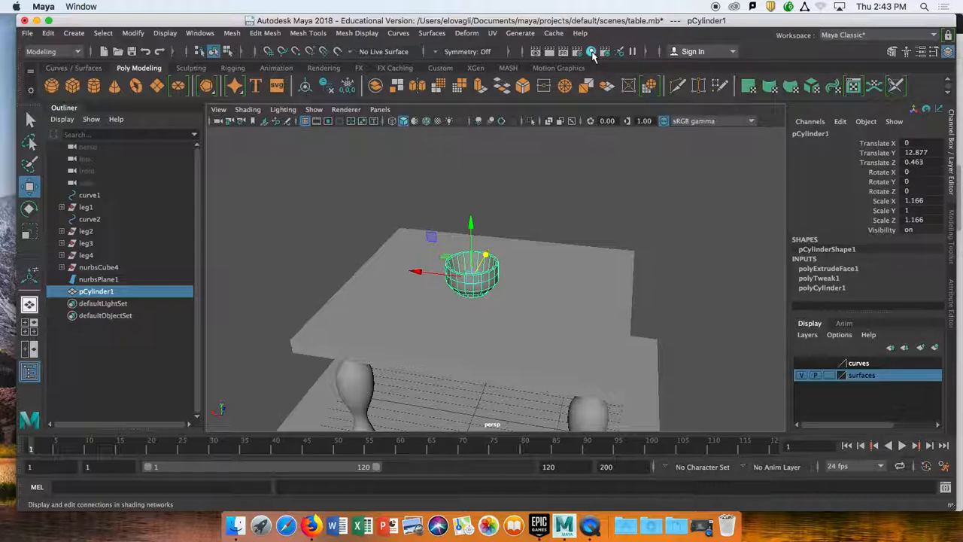
Open the Hypershade and create a Phong material from the favorite Maya surface shaders
left_click(202, 33)
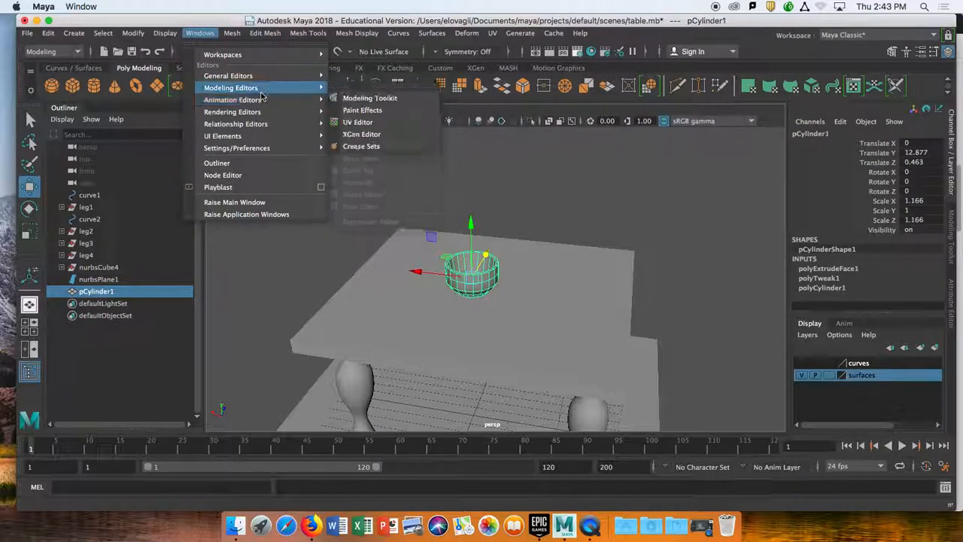
mouse_move(268, 112)
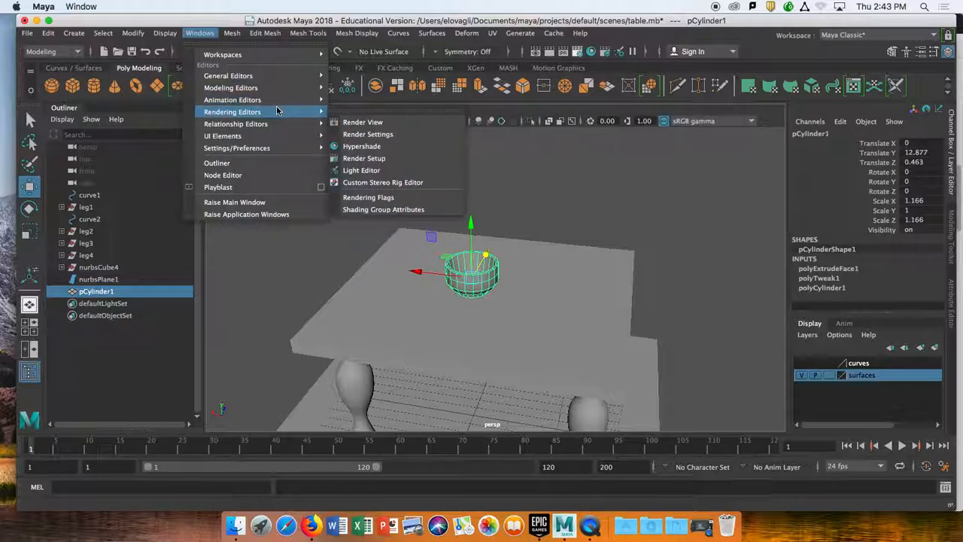
left_click(351, 149)
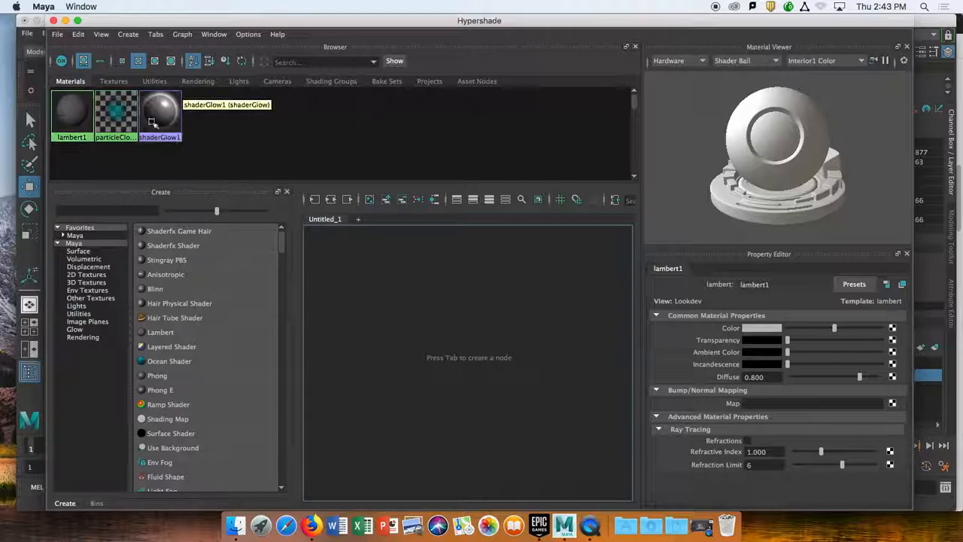
left_click(70, 113)
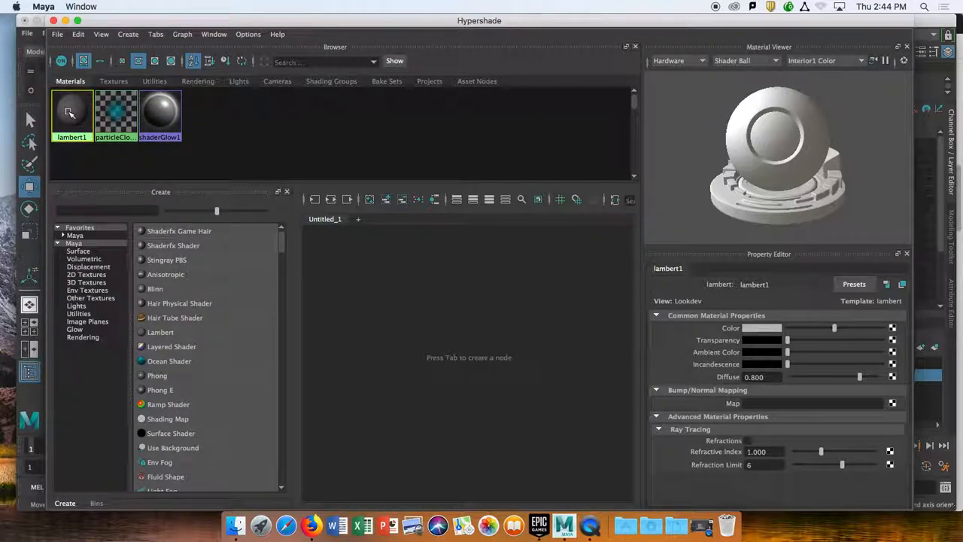
left_click(64, 235)
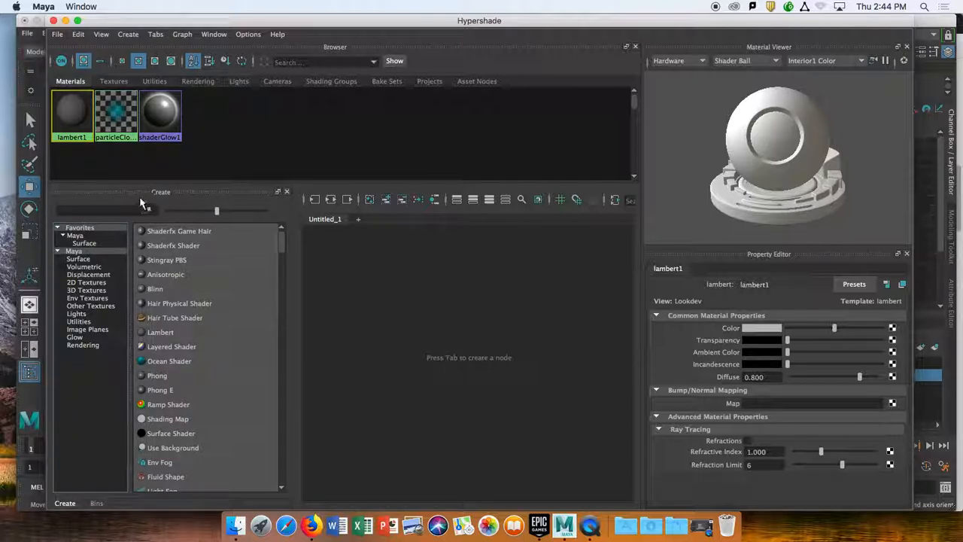
left_click(77, 236)
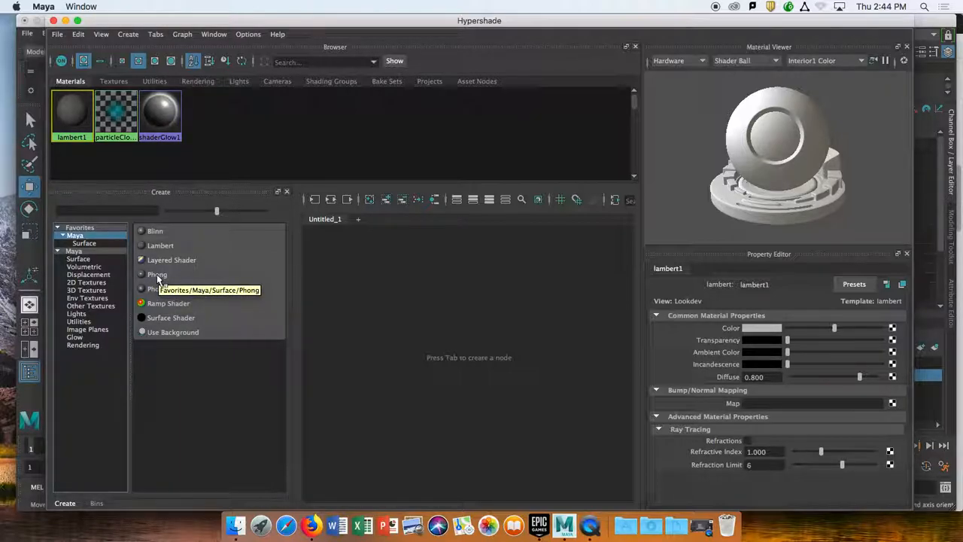
left_click(156, 274)
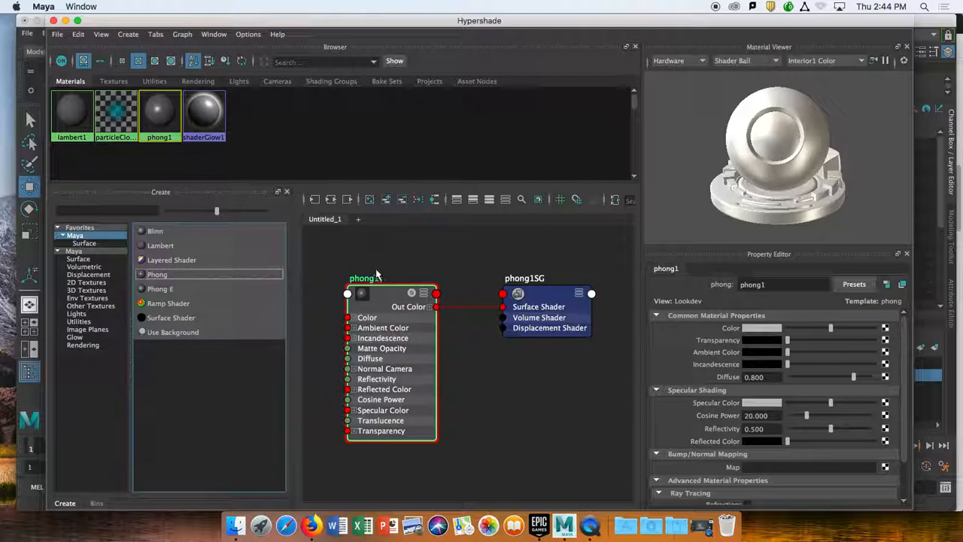
Rename the new Phong material as Bowl
middle_click_drag(448, 246, 421, 245, "alt")
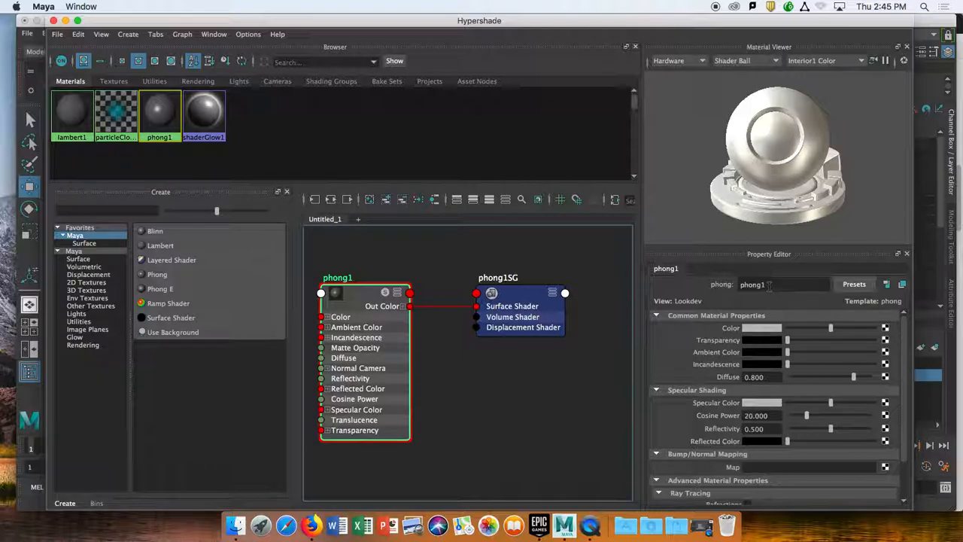
double_click(769, 285)
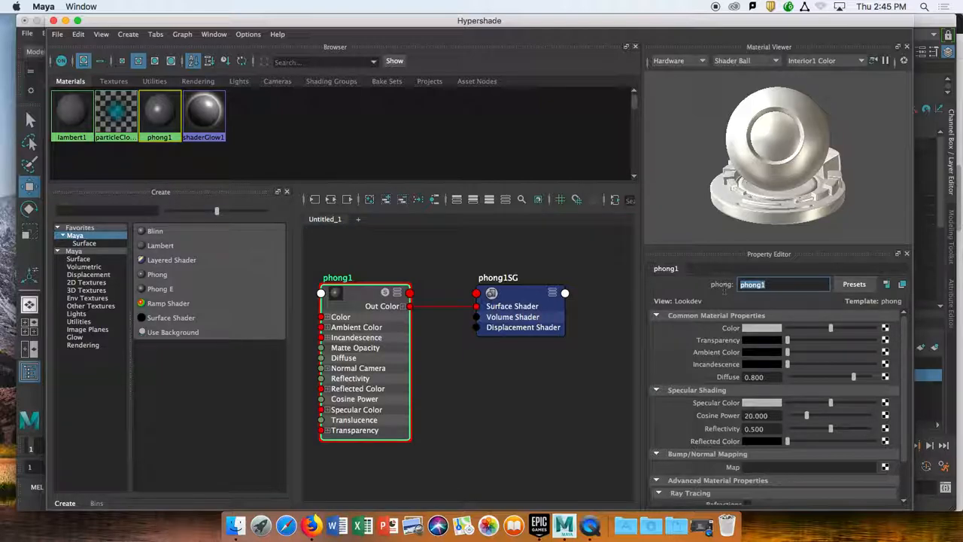
type("Bowl")
key("Return")
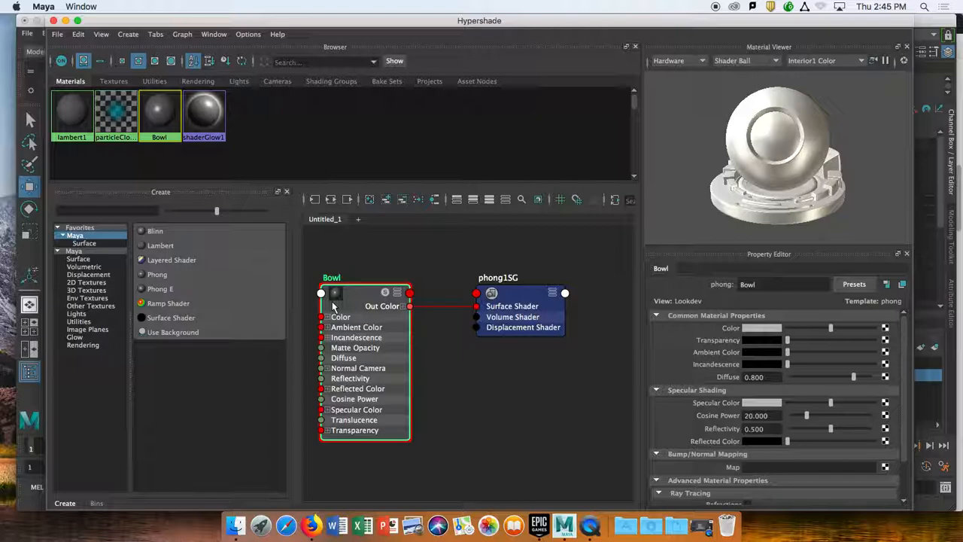
Set the Bowl material's color to cyan, using the preset color swatch
left_click(757, 329)
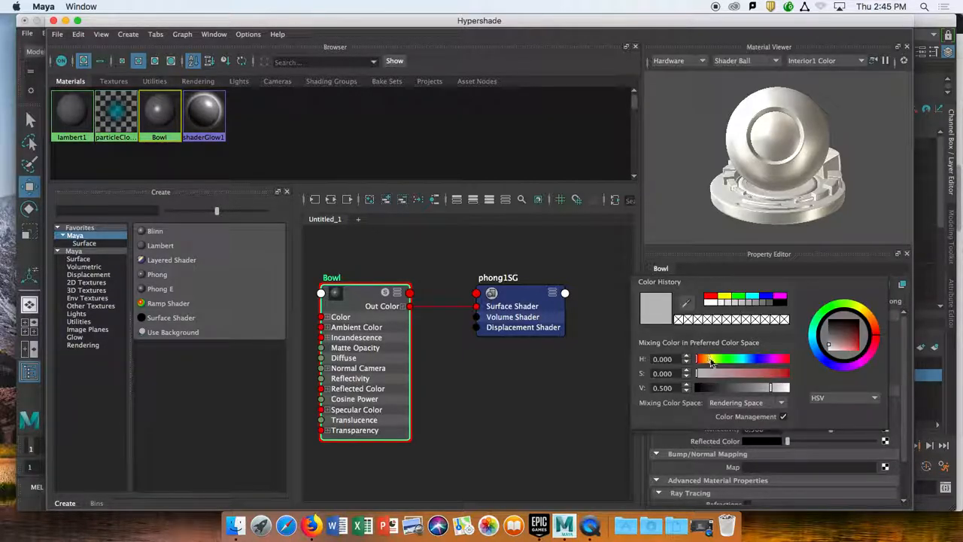
left_click_drag(734, 361, 786, 391)
mouse_move(785, 390)
left_mouse_down()
mouse_move(768, 390)
mouse_move(787, 389)
left_mouse_up()
left_click_drag(748, 362, 790, 377)
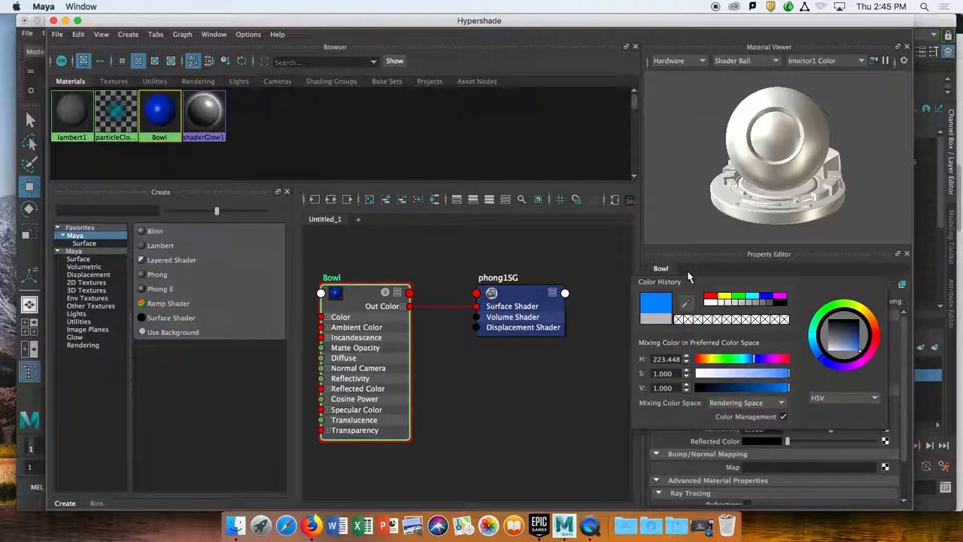
left_click(754, 298)
left_click(740, 299)
left_click(753, 298)
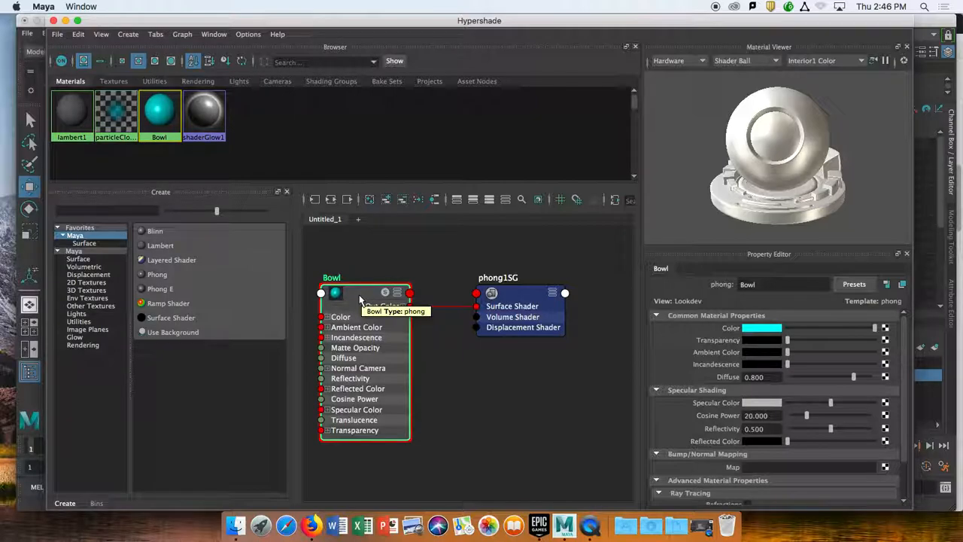
Create a Lambert material and move its node and shading group away from the Bowl nodes in the graph
left_click(165, 245)
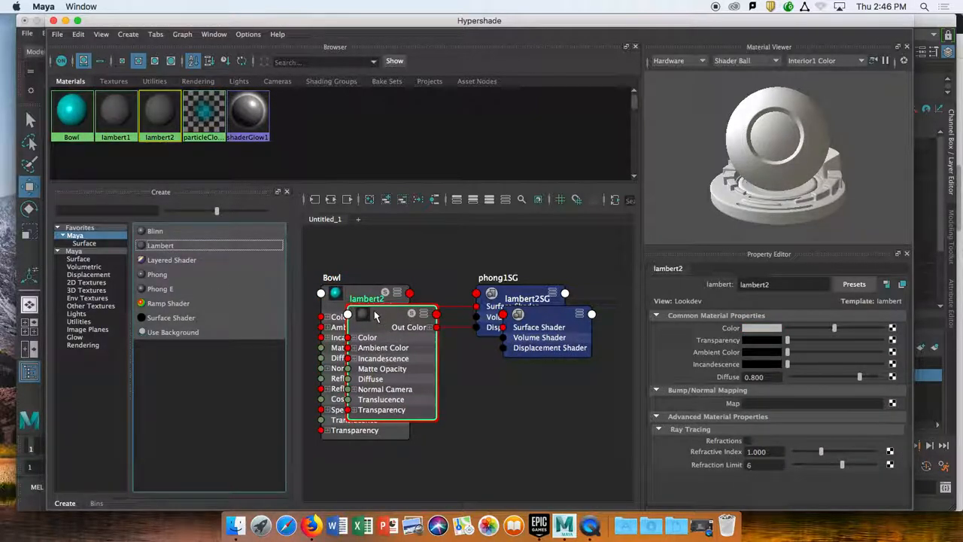
left_click_drag(375, 316, 458, 385)
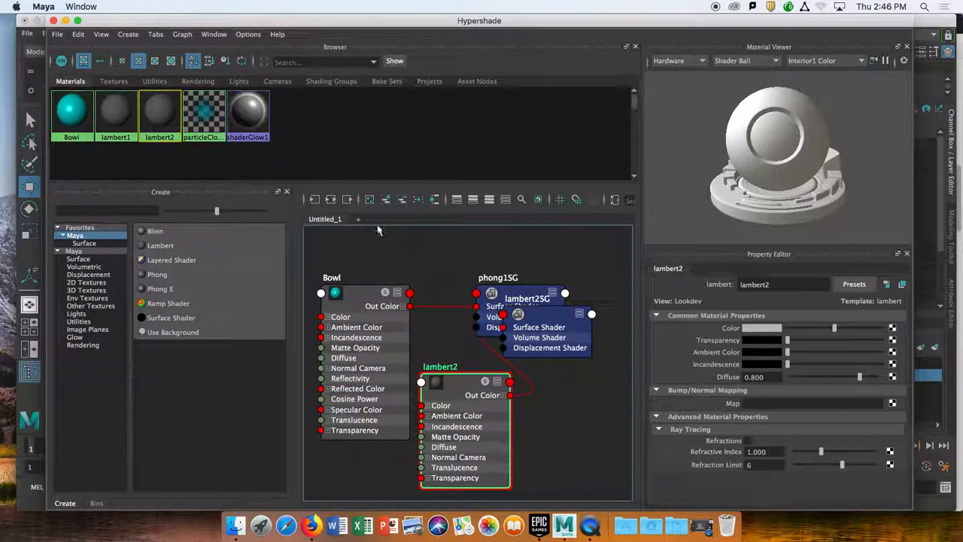
left_click_drag(536, 324, 568, 377)
scroll(524, 384, "down", 3)
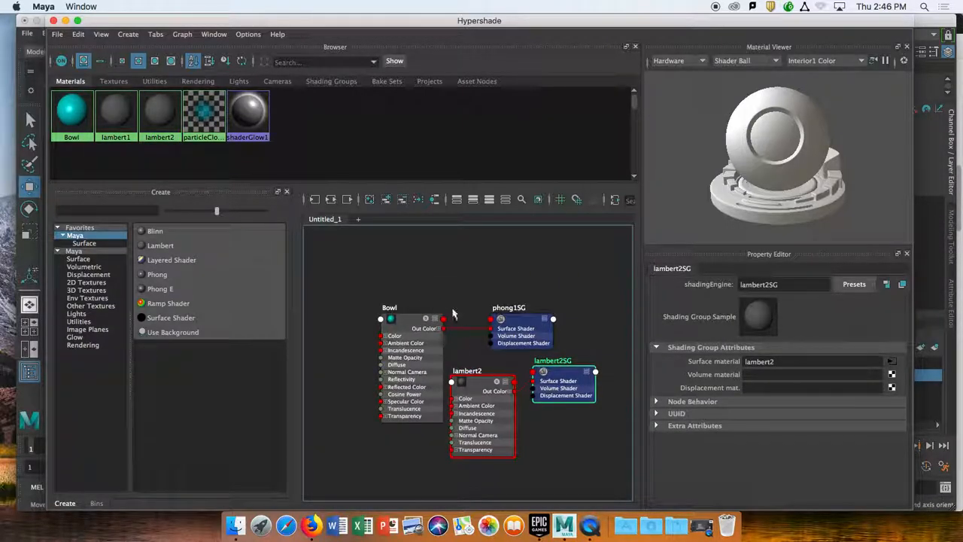
scroll(449, 271, "down", 3)
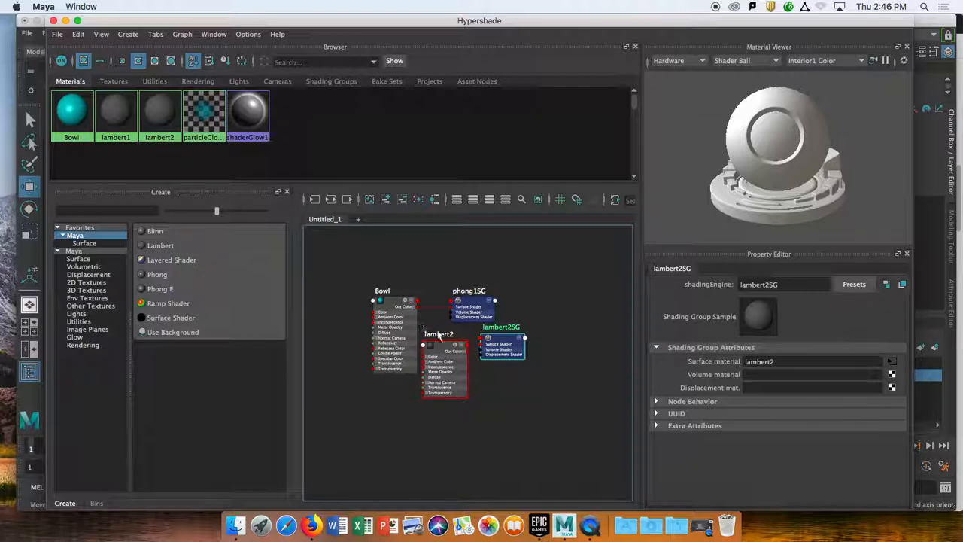
Rename the new Lambert material as Table
double_click(439, 334)
left_click(446, 348)
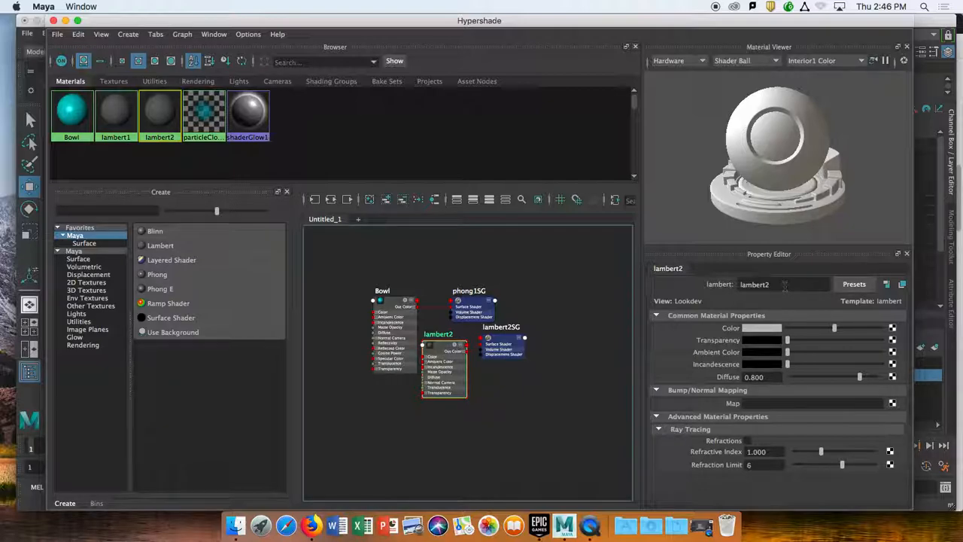
left_click(785, 284)
double_click(785, 284)
type("Table")
key("Return")
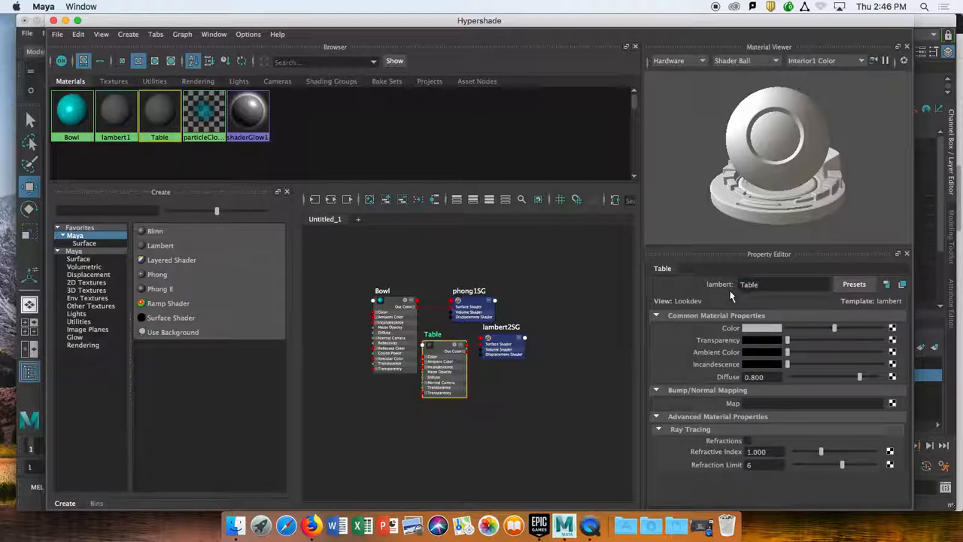
Set the Table material's color to a fully saturated dark brown
left_click(752, 330)
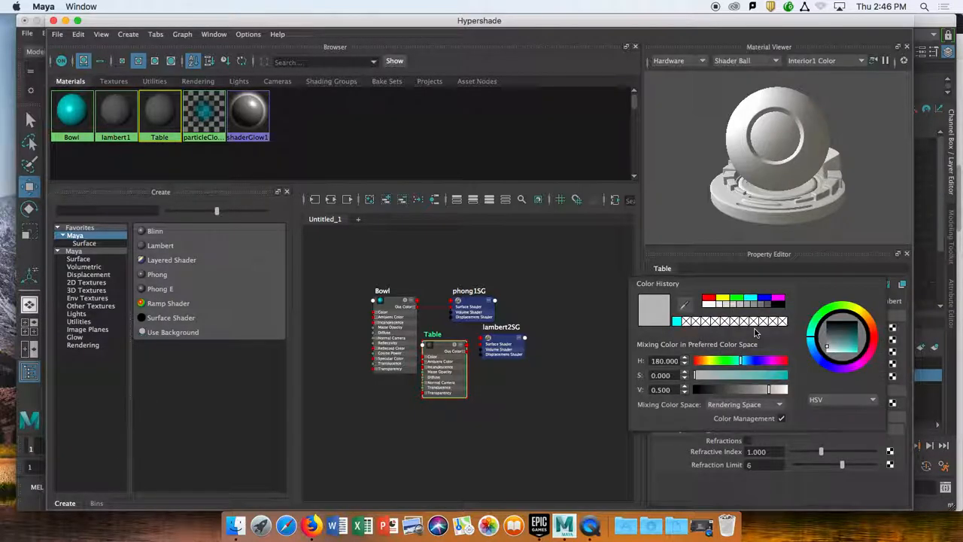
mouse_move(779, 375)
left_mouse_down()
mouse_move(737, 391)
mouse_move(790, 375)
left_mouse_up()
left_click(866, 322)
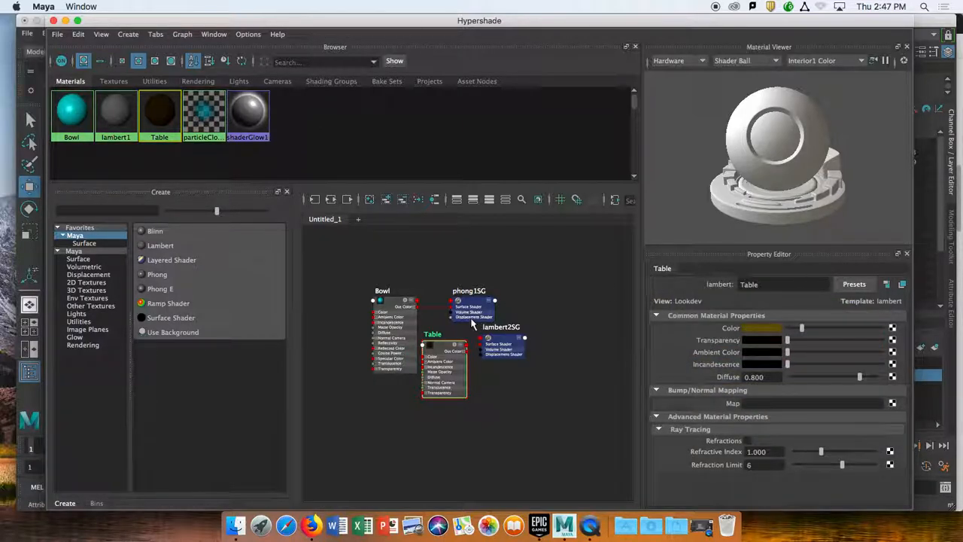
Spread the Table and lambert2SG nodes farther from the Bowl nodes, and close the Hypershade
left_click_drag(449, 348, 447, 380)
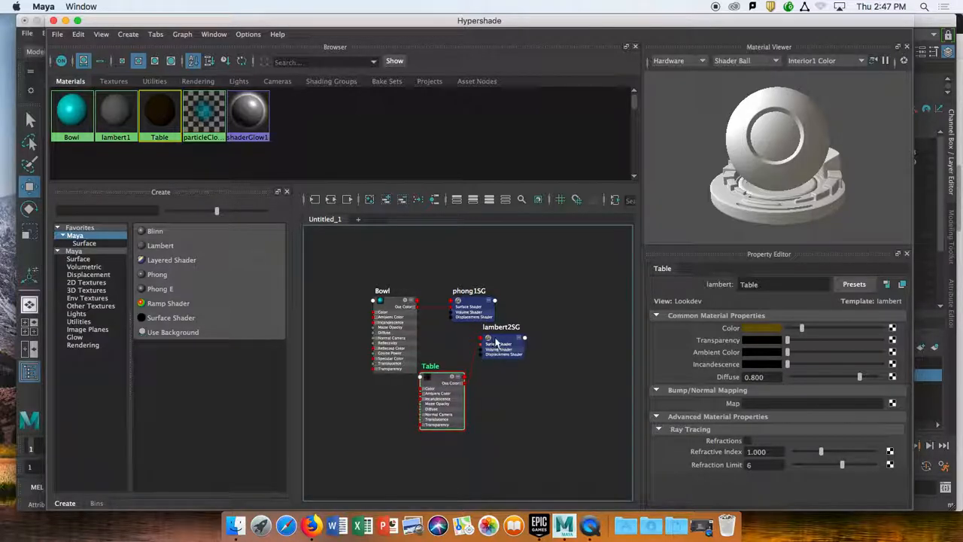
left_click_drag(495, 342, 523, 371)
left_click_drag(444, 385, 453, 397)
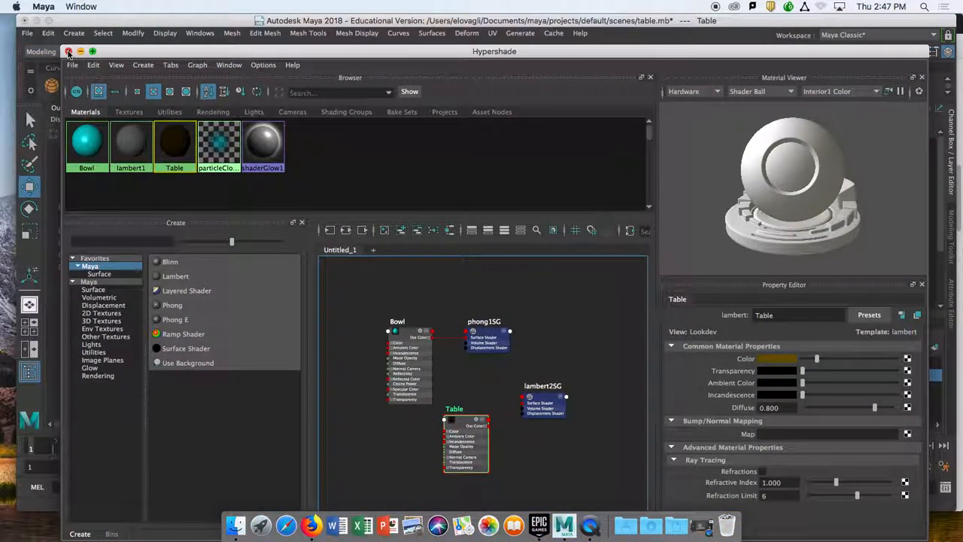
left_click(68, 51)
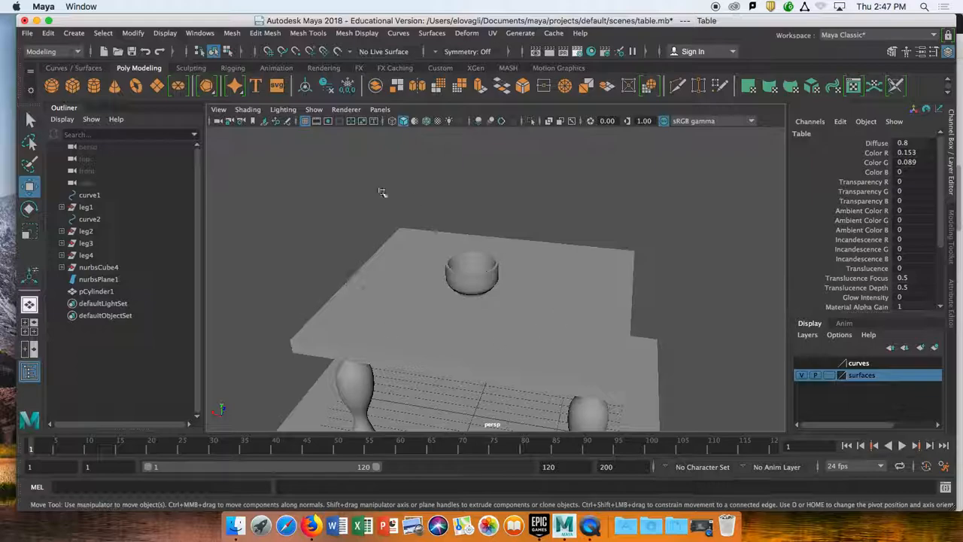
Select the bowl on the table in object mode and frame it closely
left_click_drag(469, 293, 423, 275, "alt")
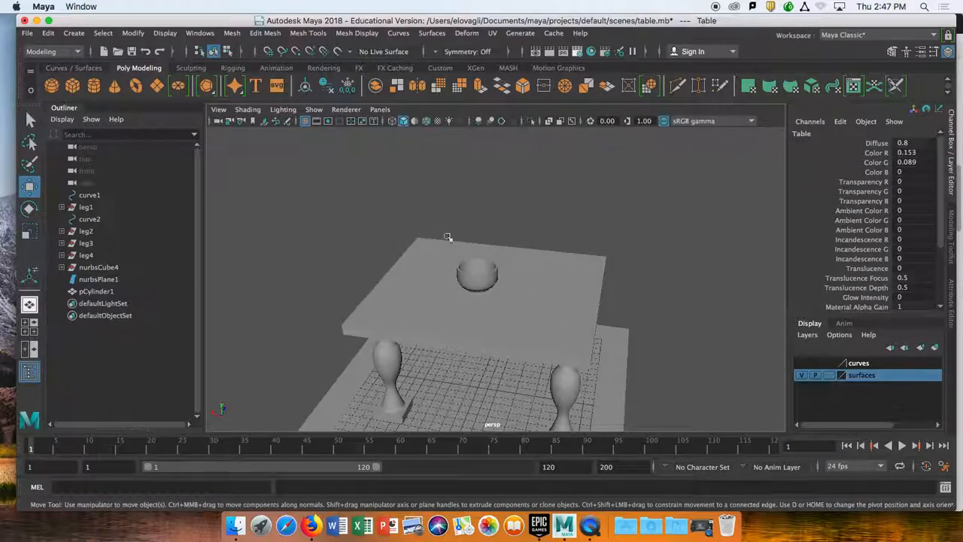
left_click_drag(535, 226, 502, 196, "alt")
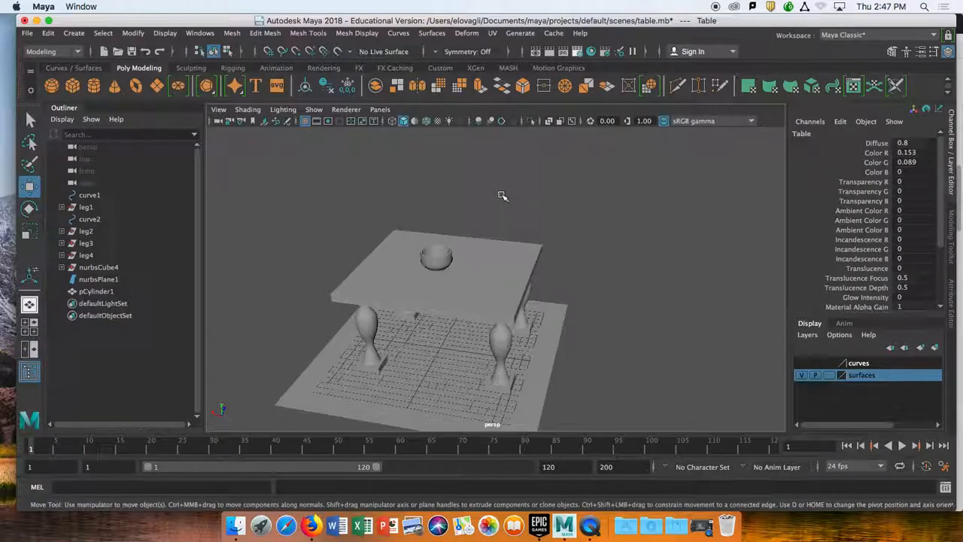
left_click(436, 258)
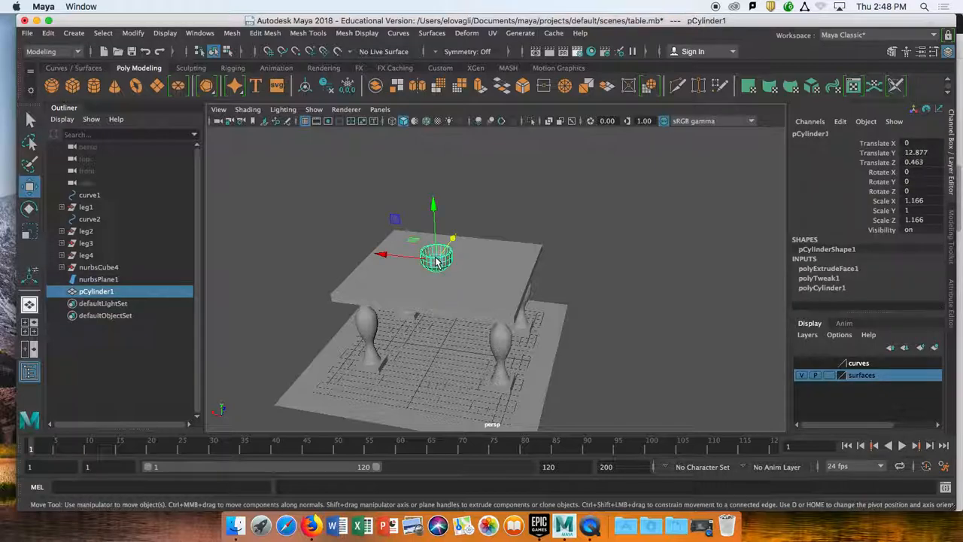
right_click(450, 184)
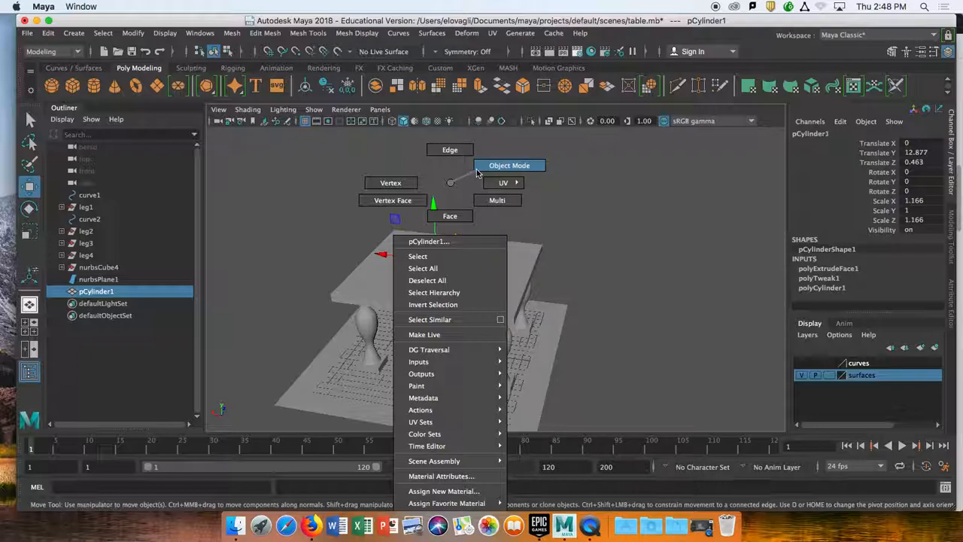
left_click(476, 172)
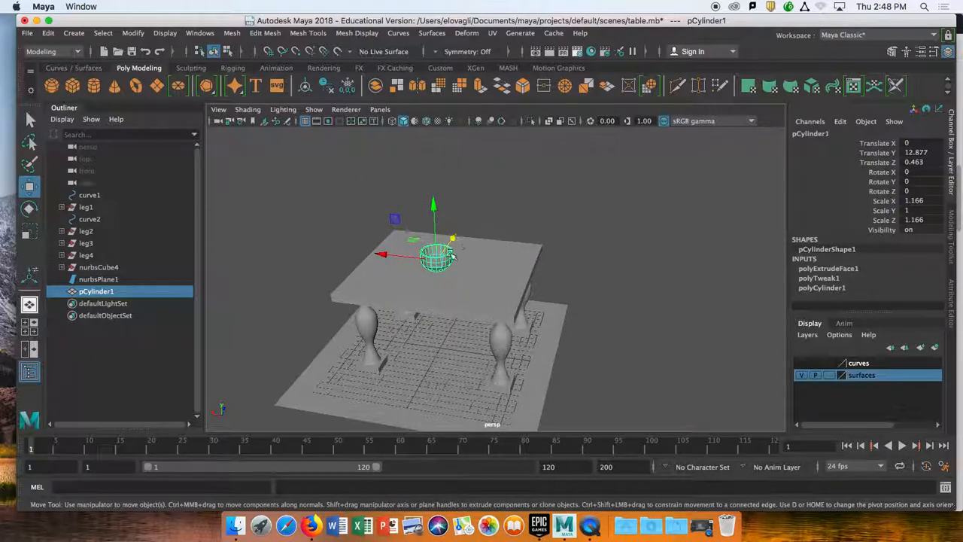
right_click(479, 184)
left_click(539, 166)
scroll(442, 263, "down", 3)
scroll(444, 264, "up", 12)
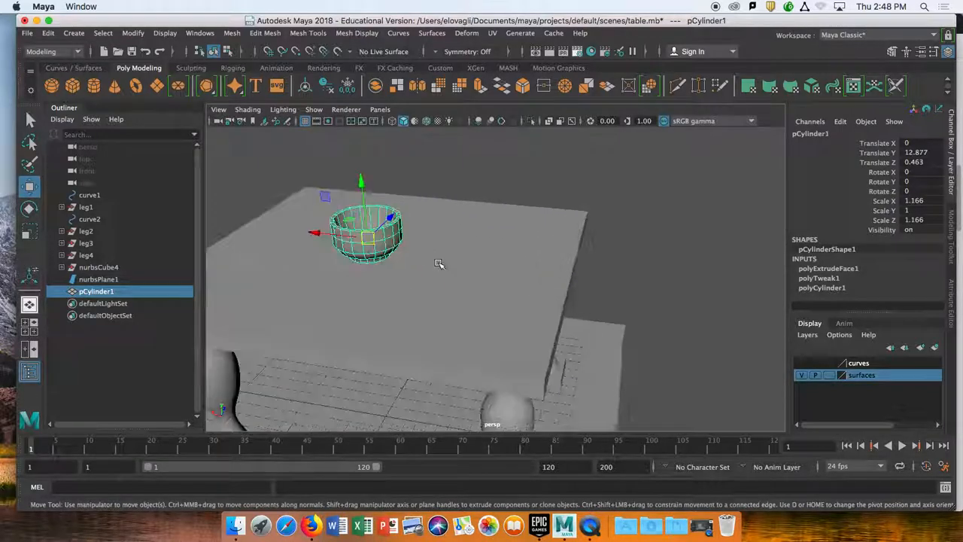
middle_click_drag(395, 269, 492, 300, "alt")
scroll(492, 299, "down", 4)
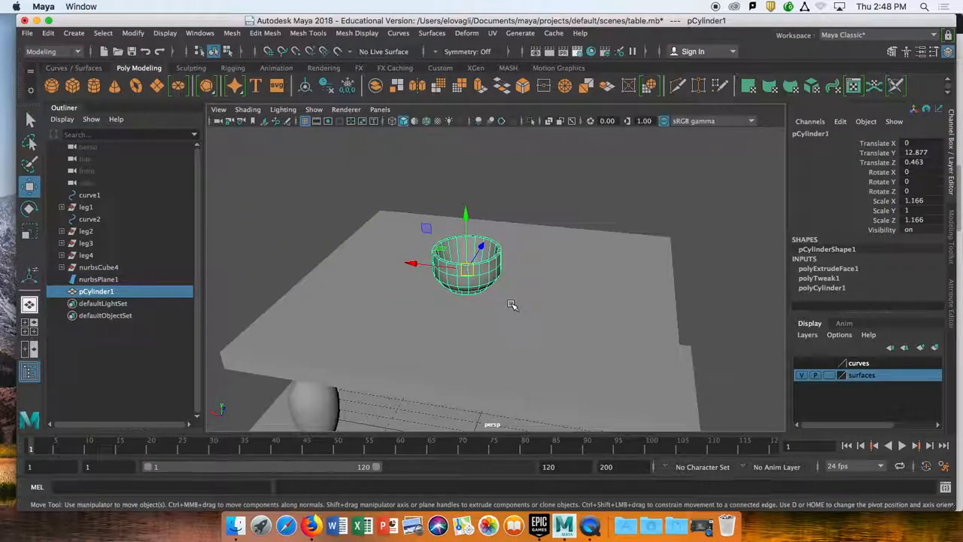
Assign the existing Bowl material to the bowl
right_click(456, 255)
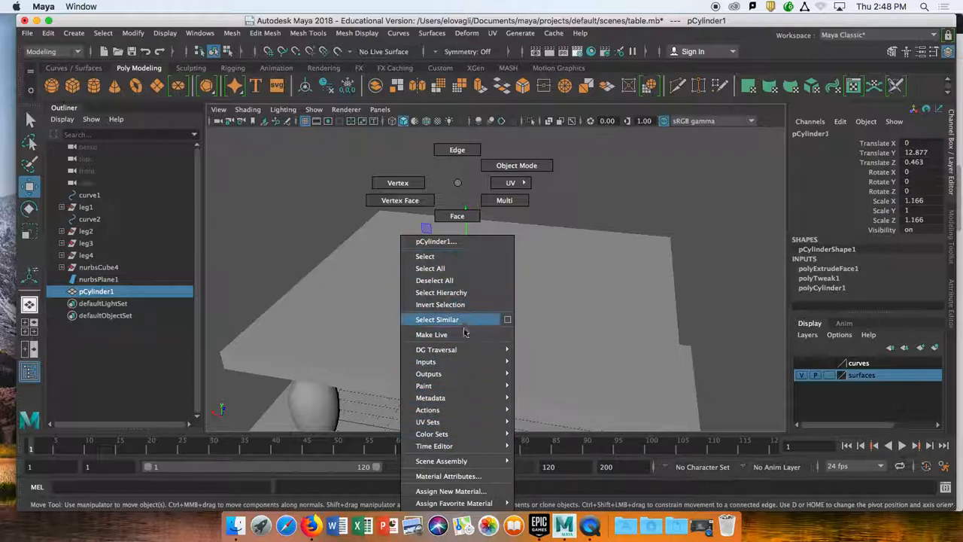
mouse_move(477, 423)
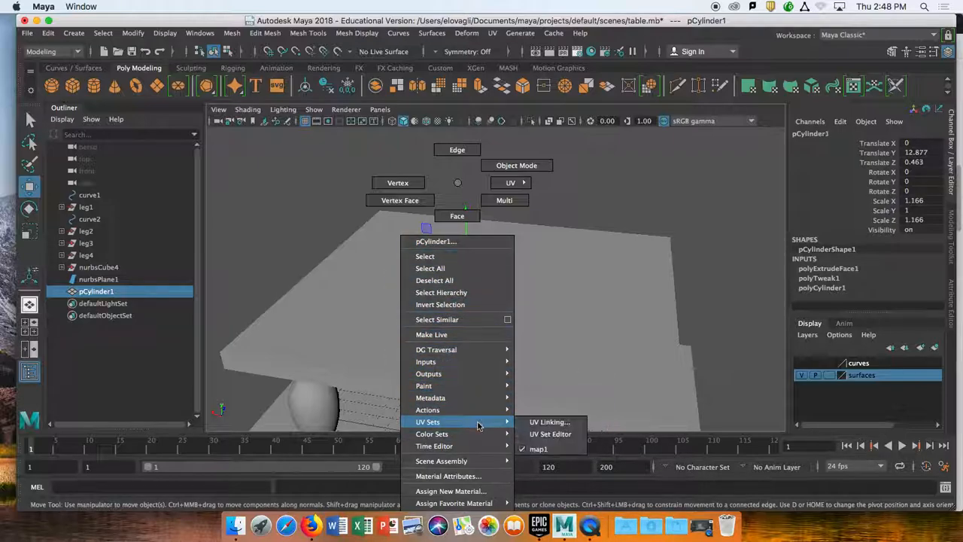
mouse_move(485, 460)
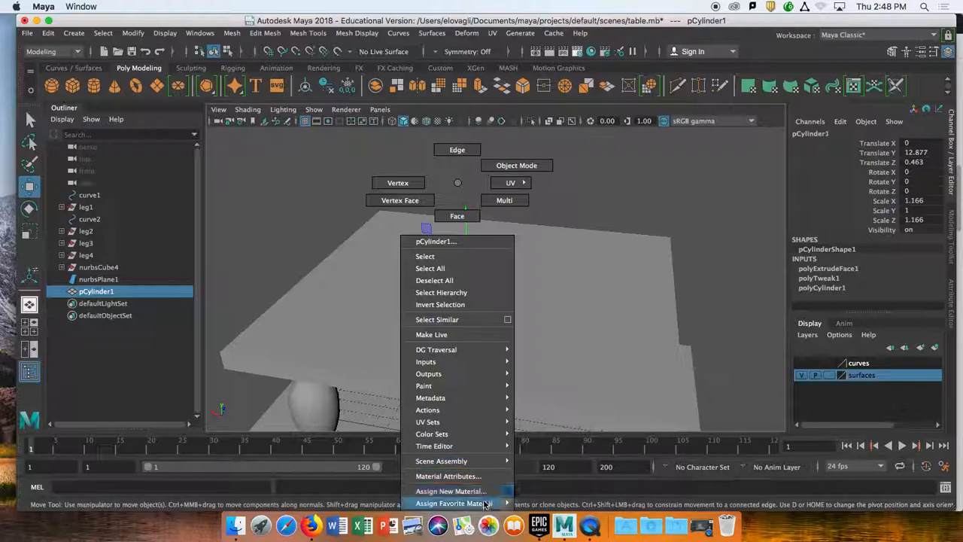
mouse_move(494, 518)
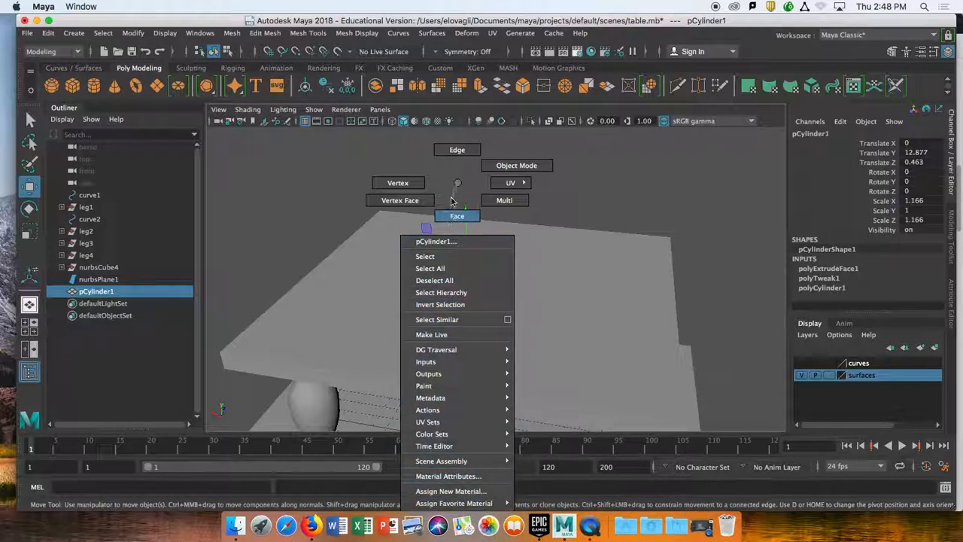
left_click(457, 216)
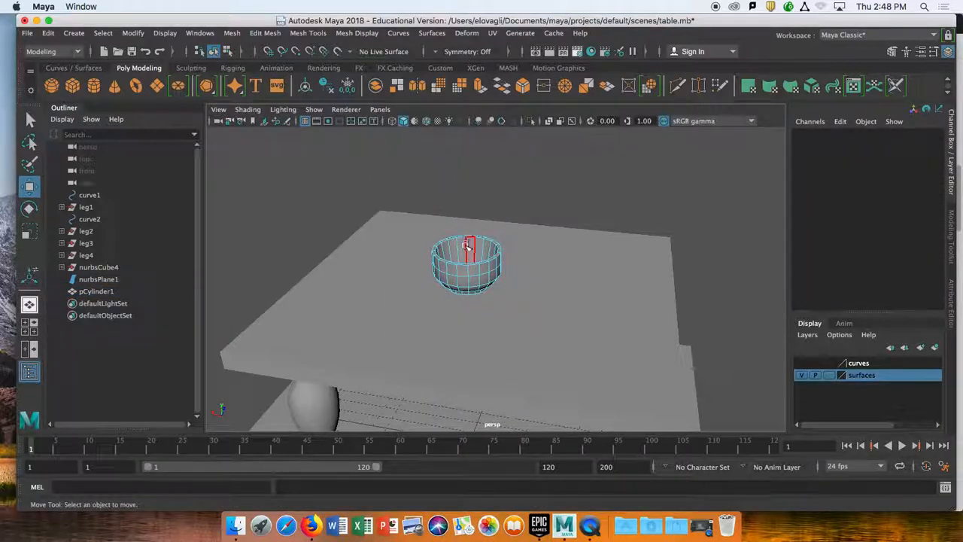
right_click(452, 142)
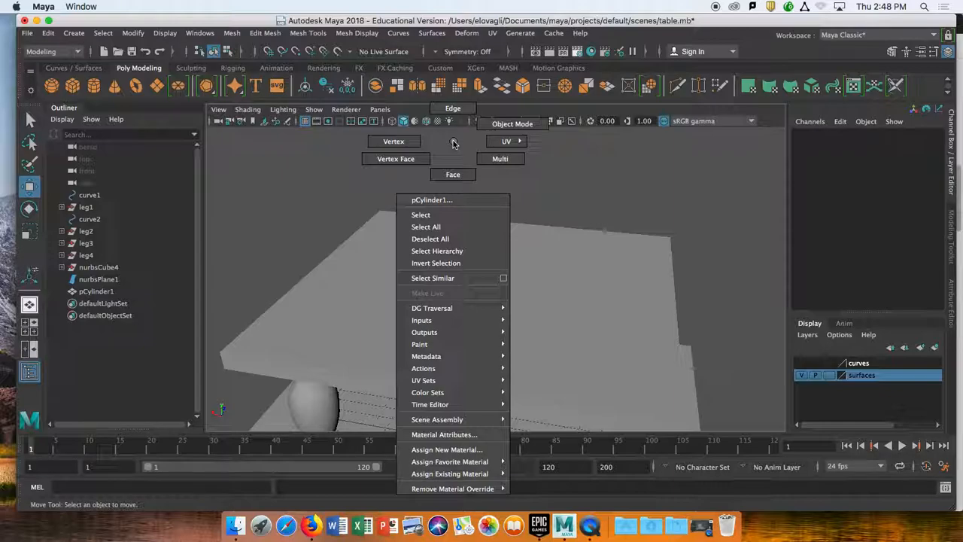
right_click(458, 207)
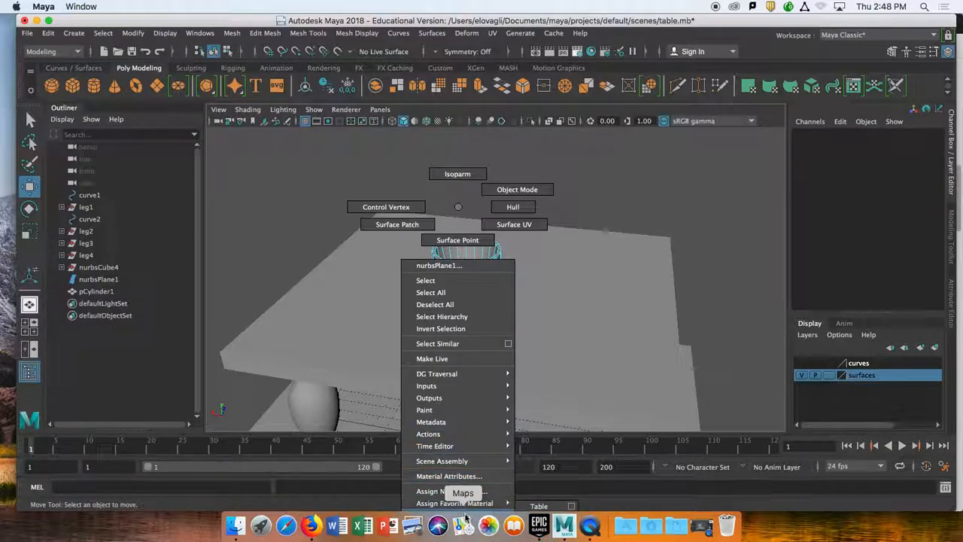
left_click(582, 275)
right_click(460, 137)
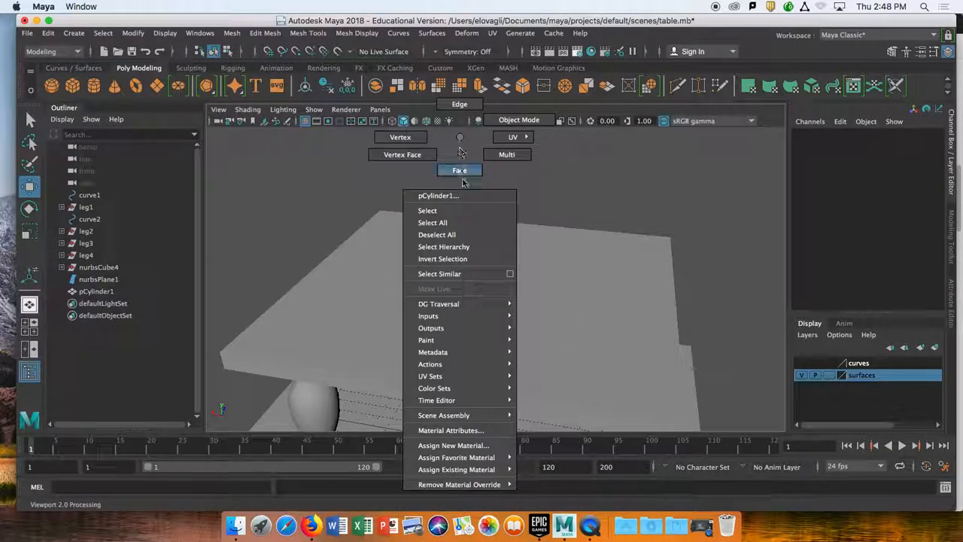
mouse_move(481, 482)
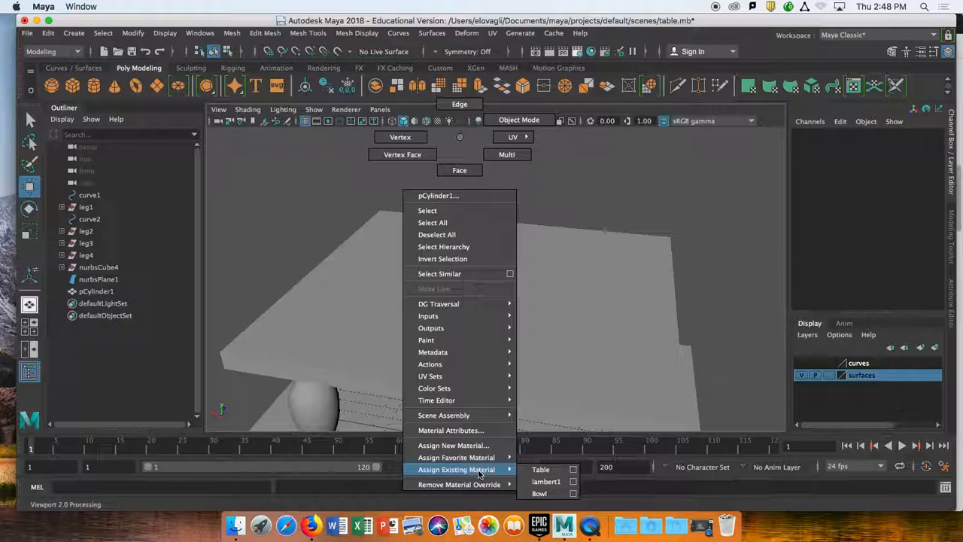
left_click(540, 493)
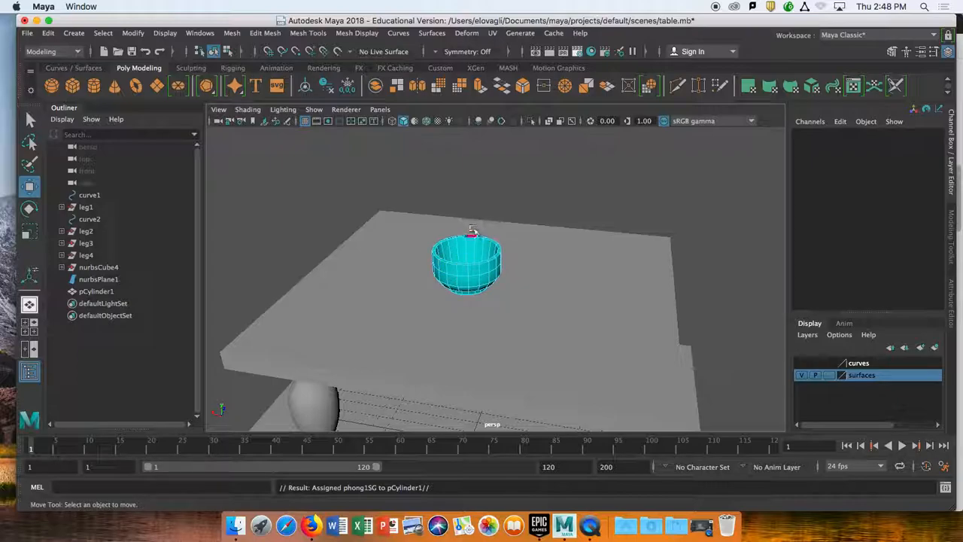
Switch the viewport among wireframe, smooth shaded and default-material display, and turn on shaded display with texture maps
left_click(392, 121)
left_click(413, 122)
left_click(403, 123)
left_click(402, 122)
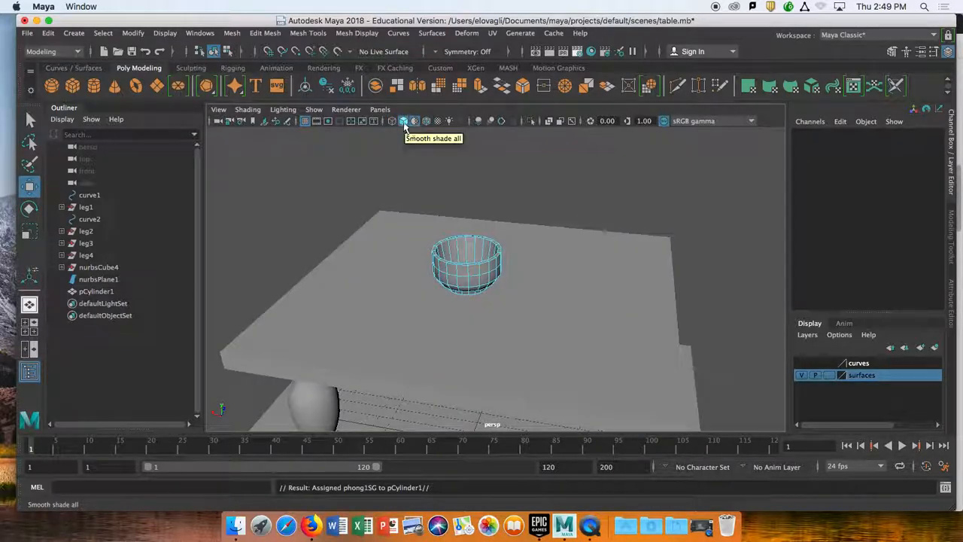
left_click(413, 122)
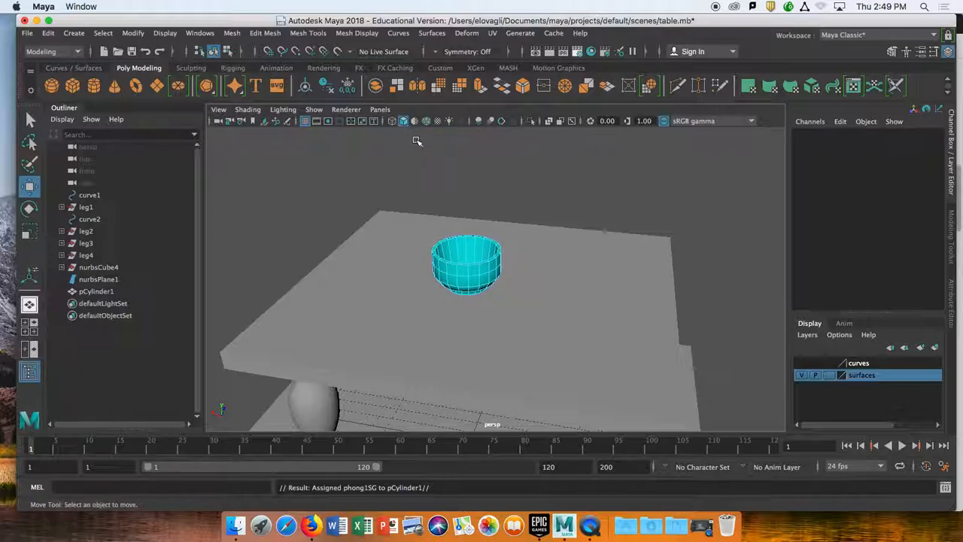
key("6")
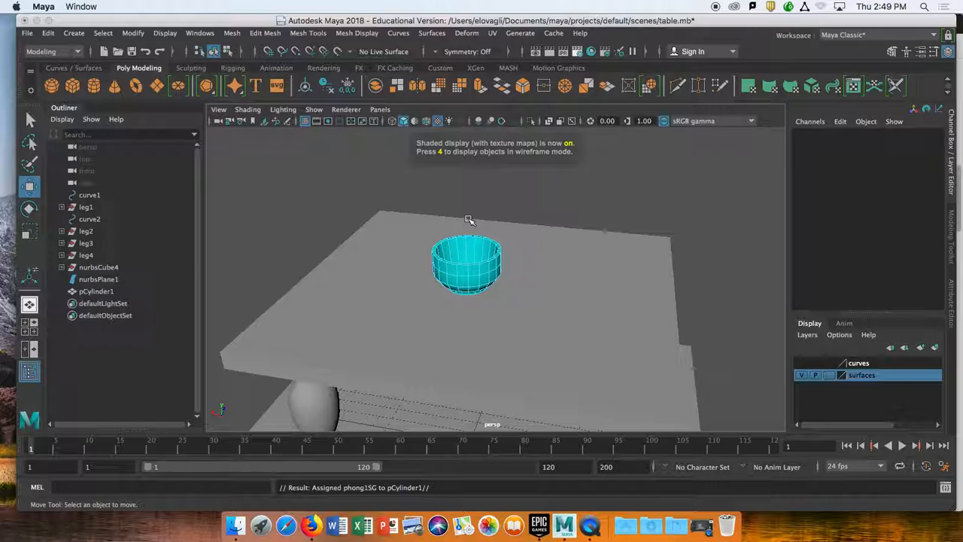
Reopen the Hypershade beside the table and assign the Table material to the tabletop's upper surface
left_click(591, 57)
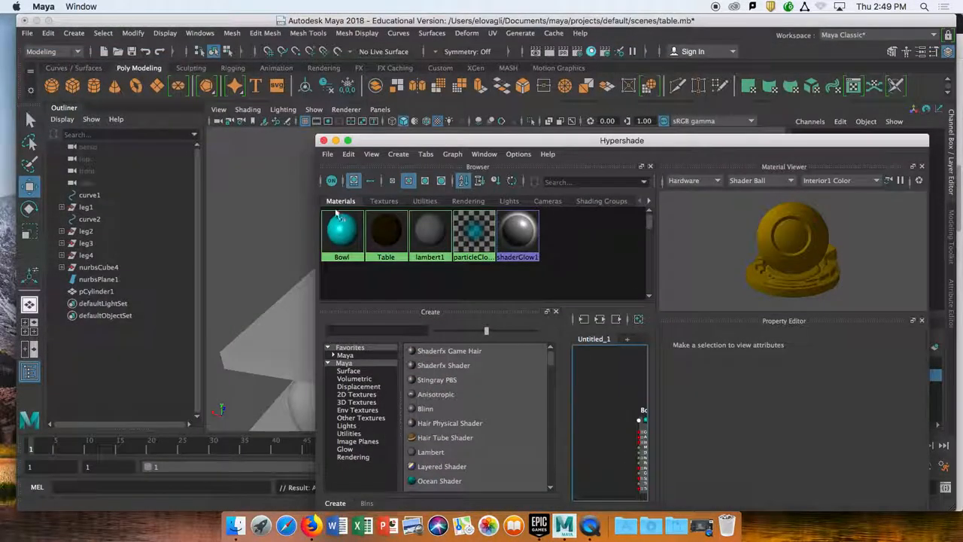
left_click_drag(381, 141, 494, 144)
middle_click_drag(495, 229, 394, 281)
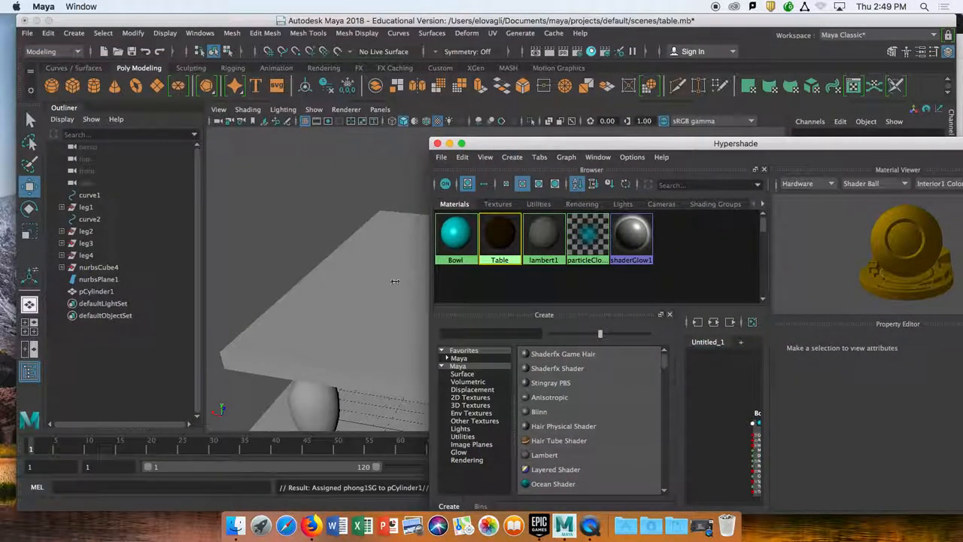
right_click(498, 262)
left_click(521, 185)
left_click_drag(516, 143, 353, 129)
left_click_drag(261, 111, 545, 170)
left_click_drag(374, 246, 365, 220, "alt")
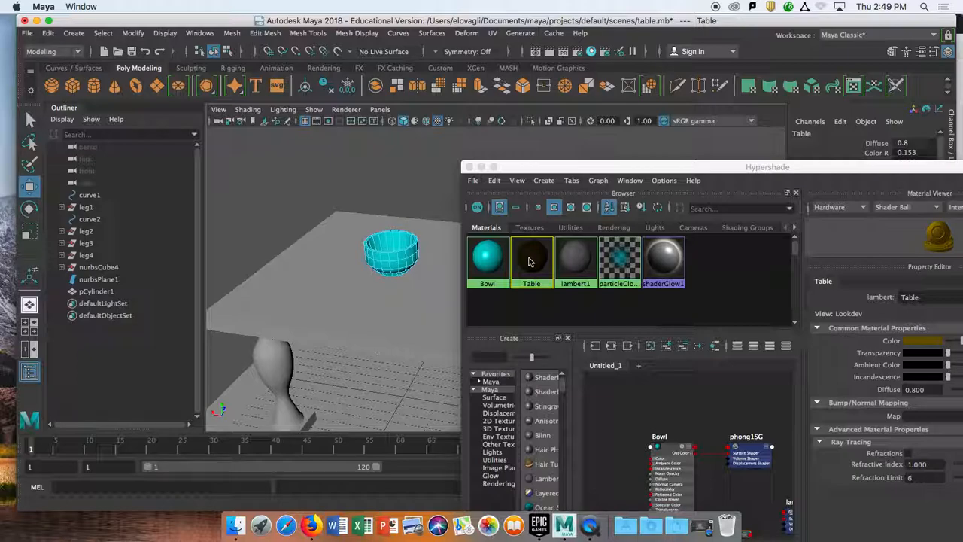
middle_click_drag(529, 261, 355, 308)
Assign the Table material to the tabletop's long front side and close the Hypershade
left_click_drag(354, 308, 322, 304, "alt")
left_click_drag(396, 304, 361, 305, "alt")
left_click(383, 282)
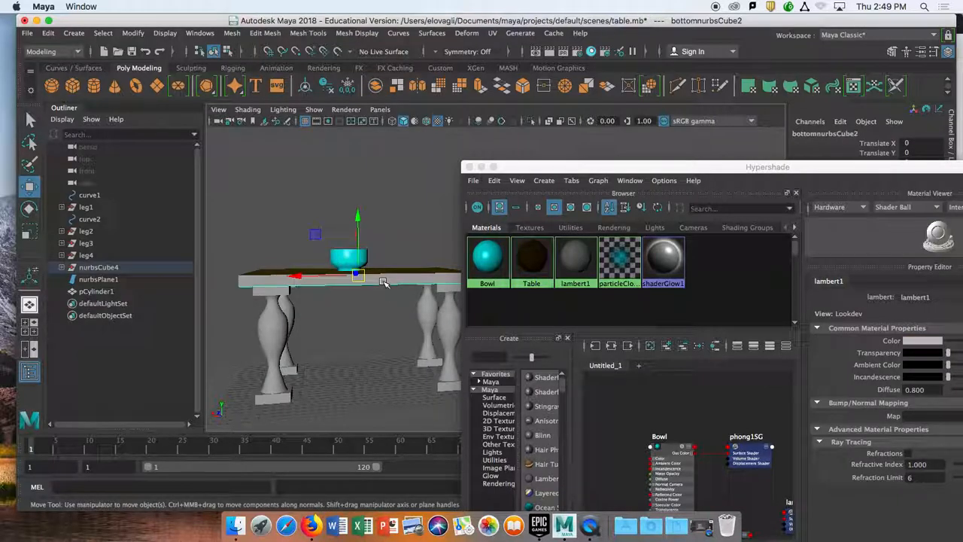
middle_click_drag(532, 268, 404, 280)
left_click(405, 280)
middle_click_drag(531, 270, 387, 280)
left_click_drag(369, 322, 355, 348, "alt")
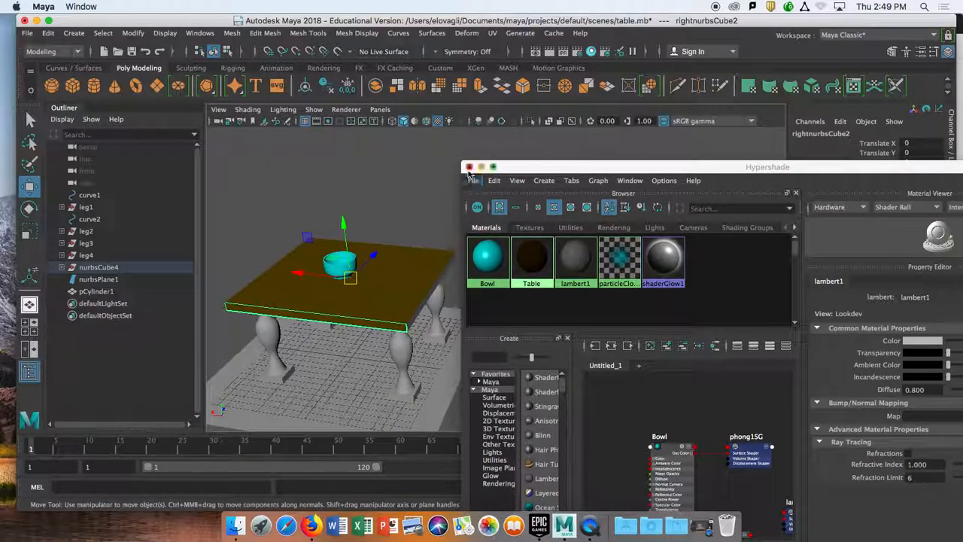
left_click(468, 167)
Select the tabletop's upper surface and examine its material assignment options
left_click(402, 289)
right_click_drag(401, 206, 444, 193)
middle_click_drag(359, 307, 417, 327, "alt")
scroll(417, 326, "down", 3)
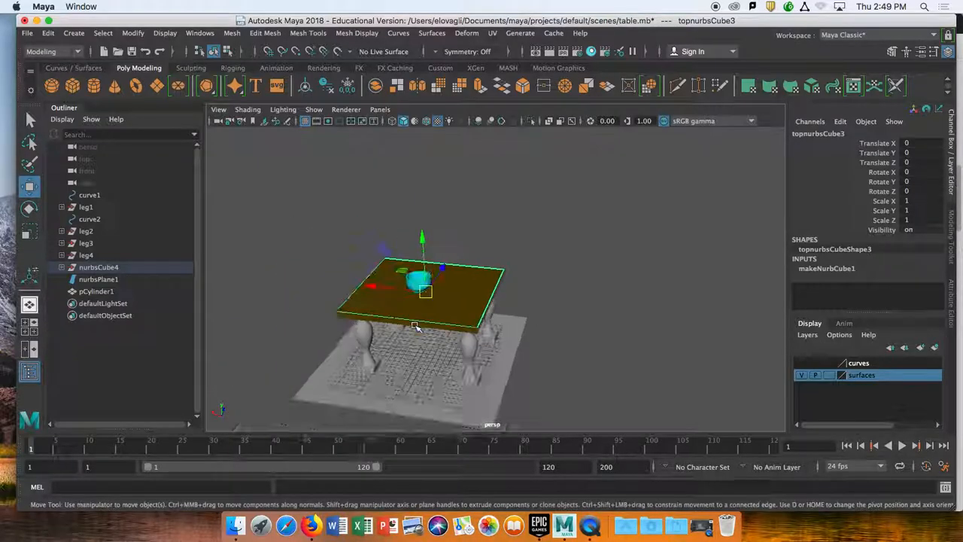
scroll(414, 325, "up", 5)
right_click_drag(424, 305, 509, 406)
right_click_drag(404, 170, 477, 486)
Try moving the tabletop's underside surface vertically, and undo the moves
left_click_drag(425, 358, 385, 299, "alt")
left_click(377, 250)
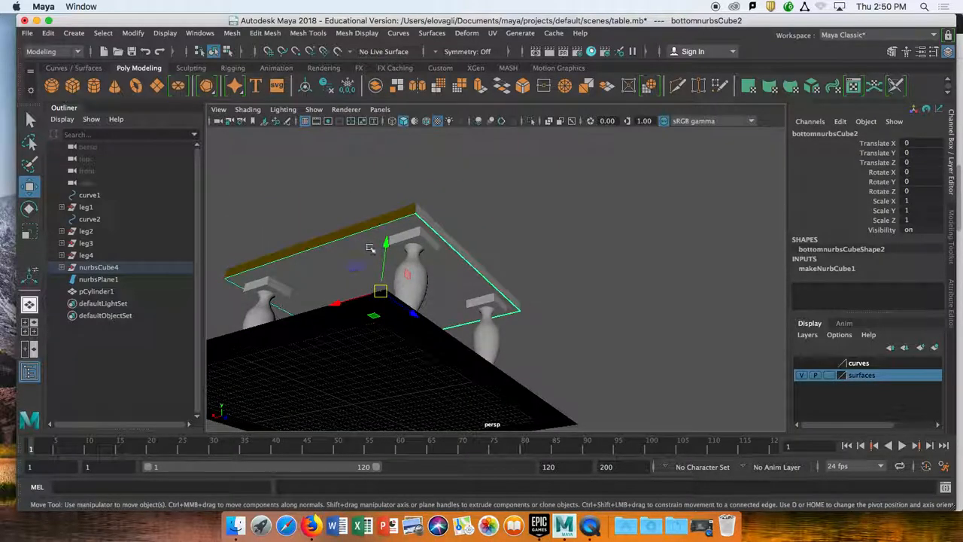
left_click_drag(293, 247, 406, 294, "alt")
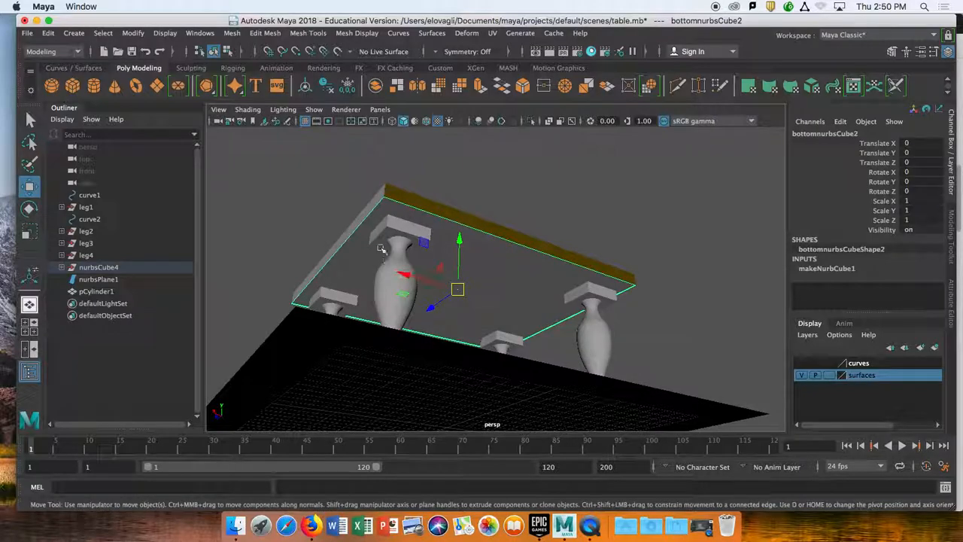
left_click_drag(457, 259, 458, 272)
key("ctrl+z")
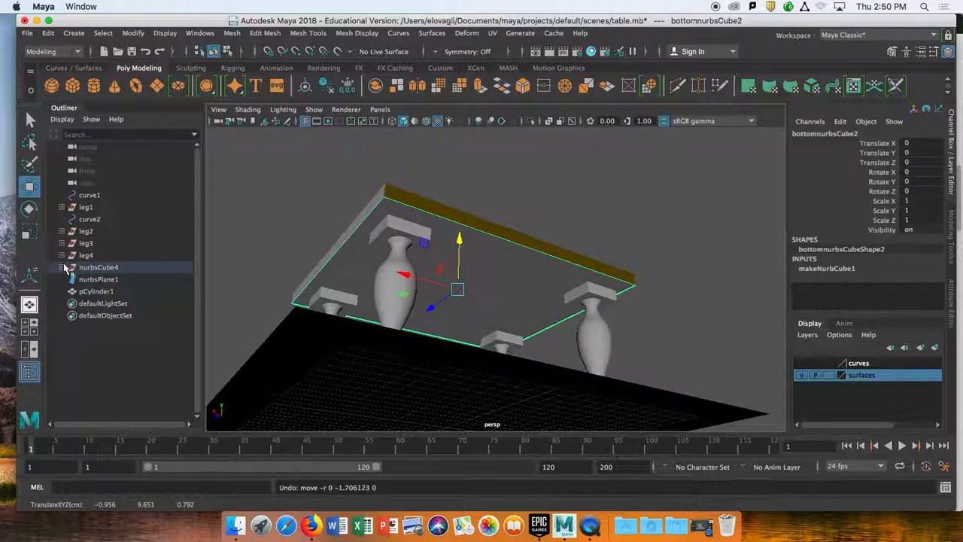
mouse_move(463, 240)
left_mouse_down()
mouse_move(460, 259)
mouse_move(460, 187)
mouse_move(461, 240)
left_mouse_up()
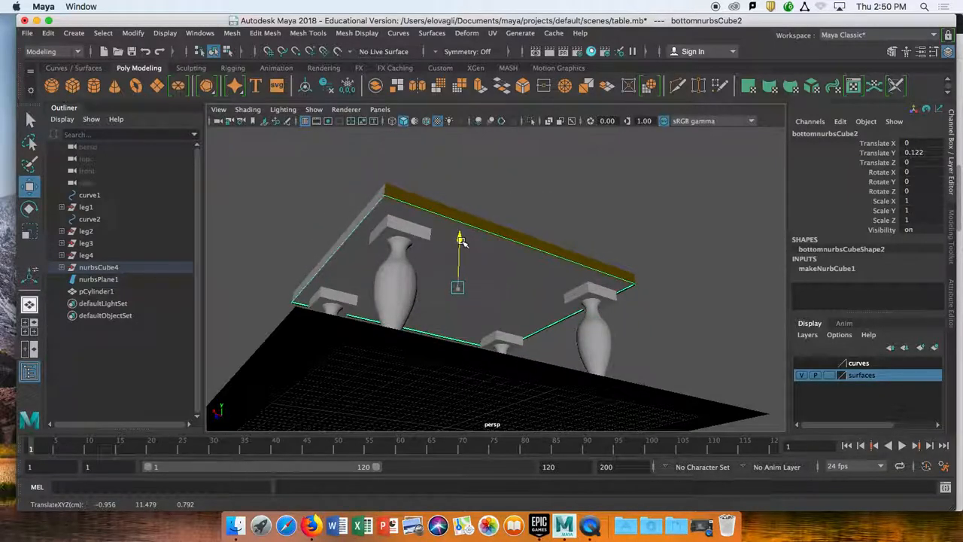
key("ctrl+z")
Assign the existing Table material to the revolved surface of the leg1 table leg
left_click_drag(550, 203, 465, 297, "alt")
left_click(467, 299)
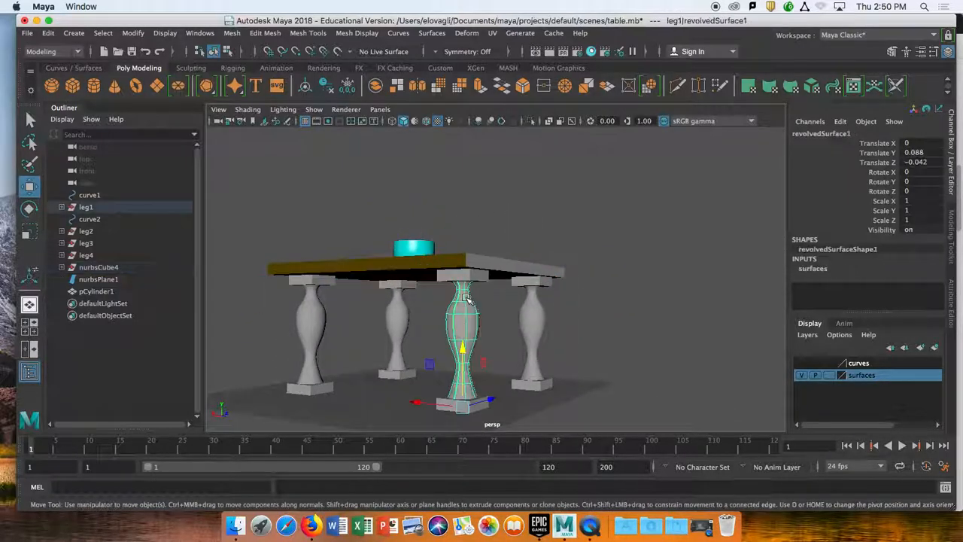
left_click_drag(422, 326, 315, 306, "alt")
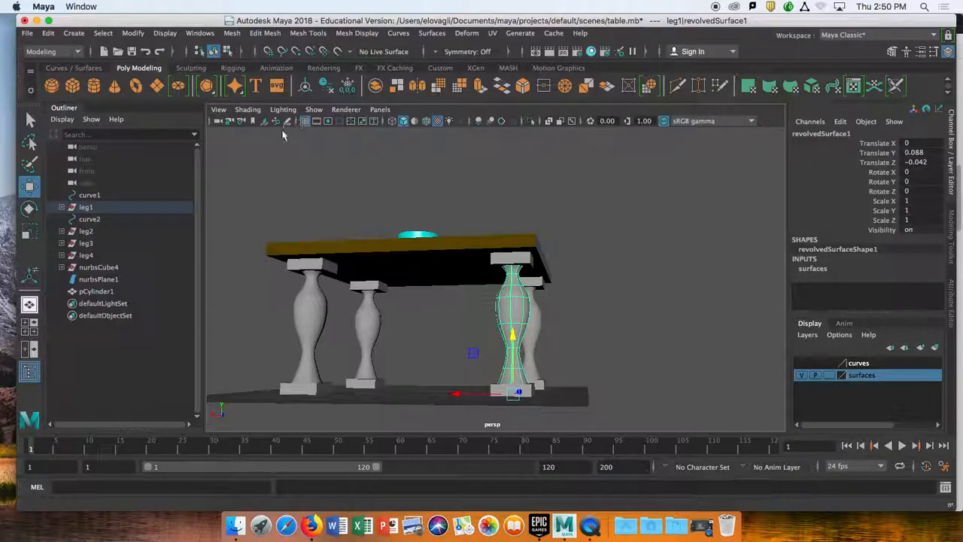
left_click_drag(478, 272, 460, 256, "alt")
left_click_drag(427, 216, 365, 245, "alt")
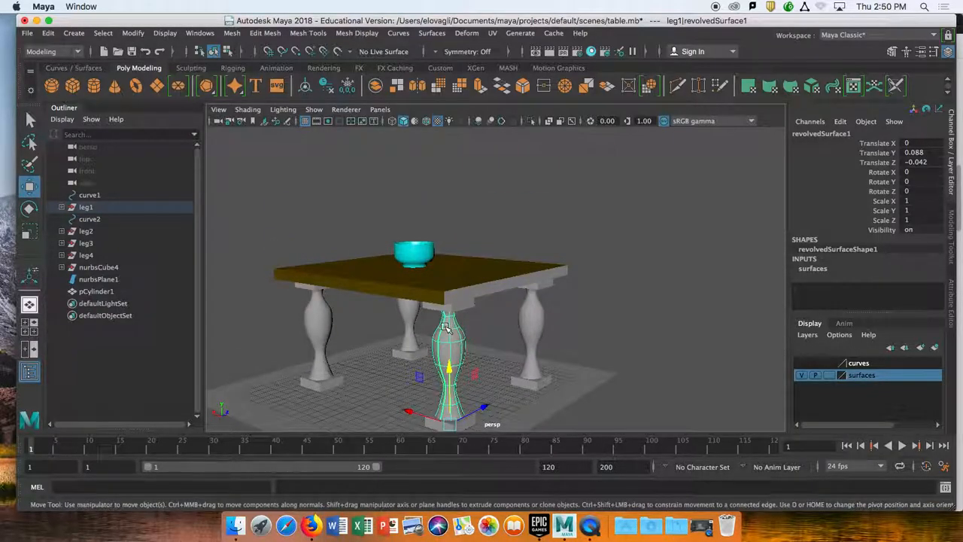
right_click_drag(454, 325, 538, 505)
Select the tabletop group, the floor plane and the bowl in turn to check which object each entry represents
left_click_drag(451, 301, 559, 388, "alt")
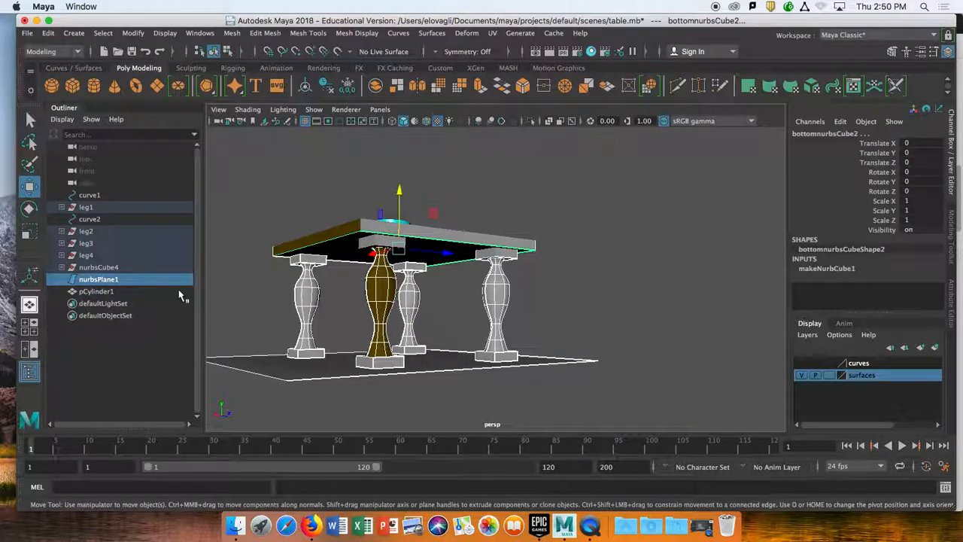
left_click(120, 269)
left_click_drag(411, 252, 226, 267, "alt")
left_click(106, 279)
left_click(114, 291)
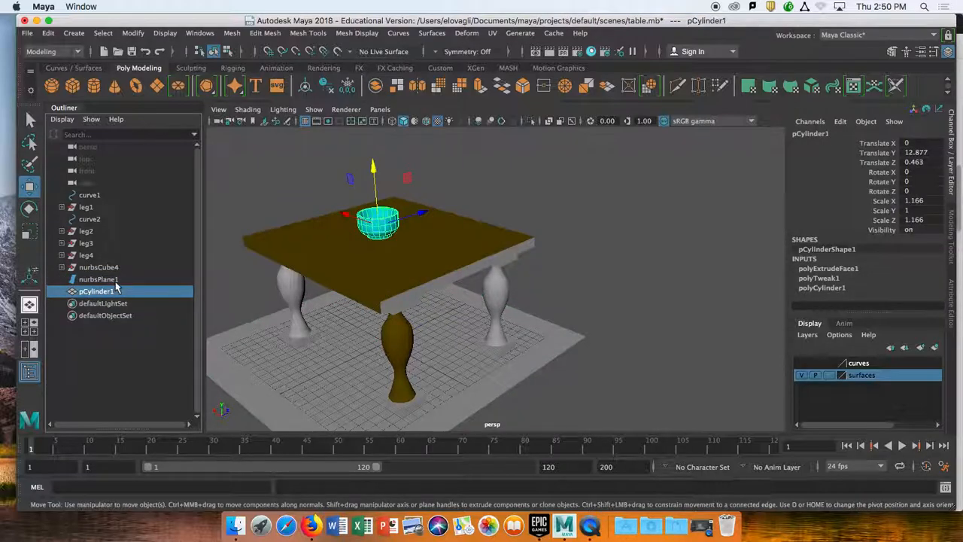
Try assigning the existing Table material to the tabletop and all four legs at once, and undo the assignment
left_click(113, 279)
left_click(113, 268)
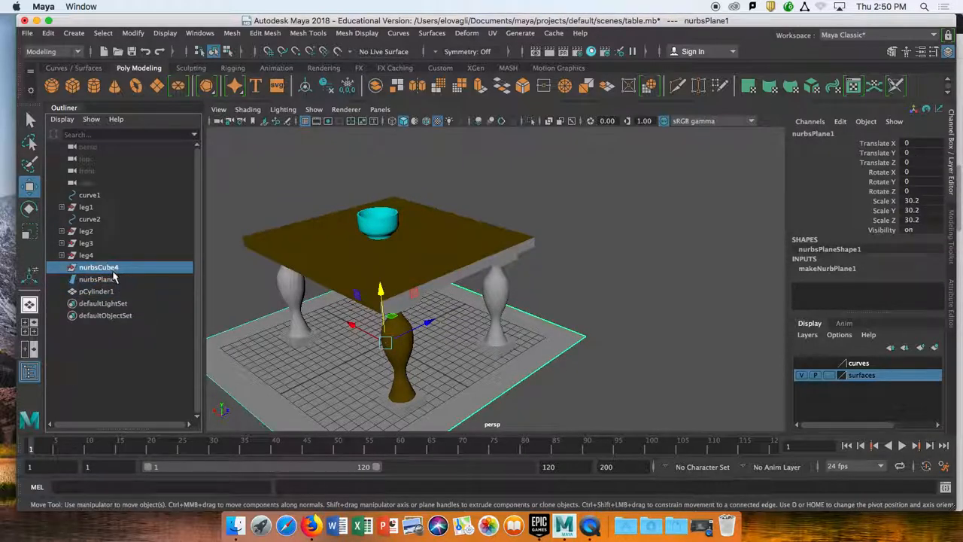
left_click(85, 210, "shift")
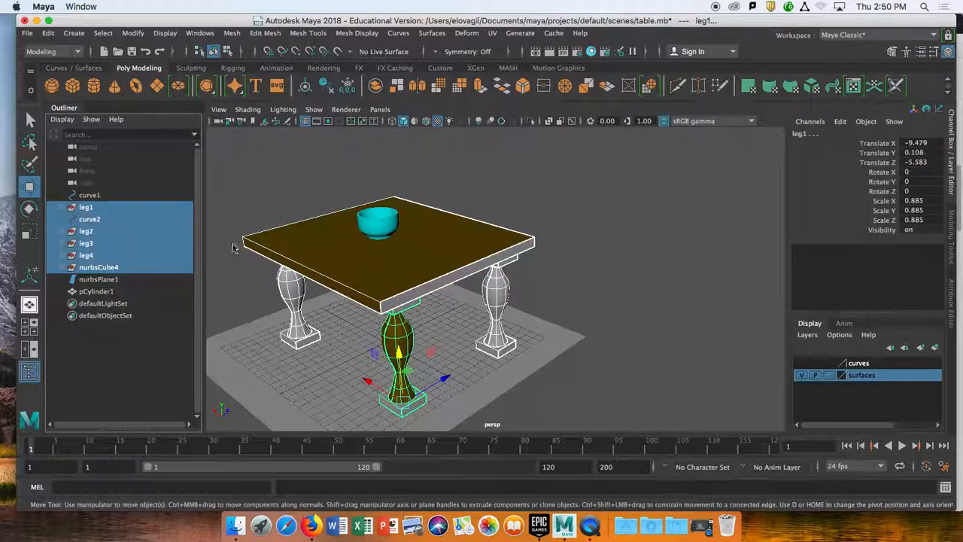
right_click(120, 228)
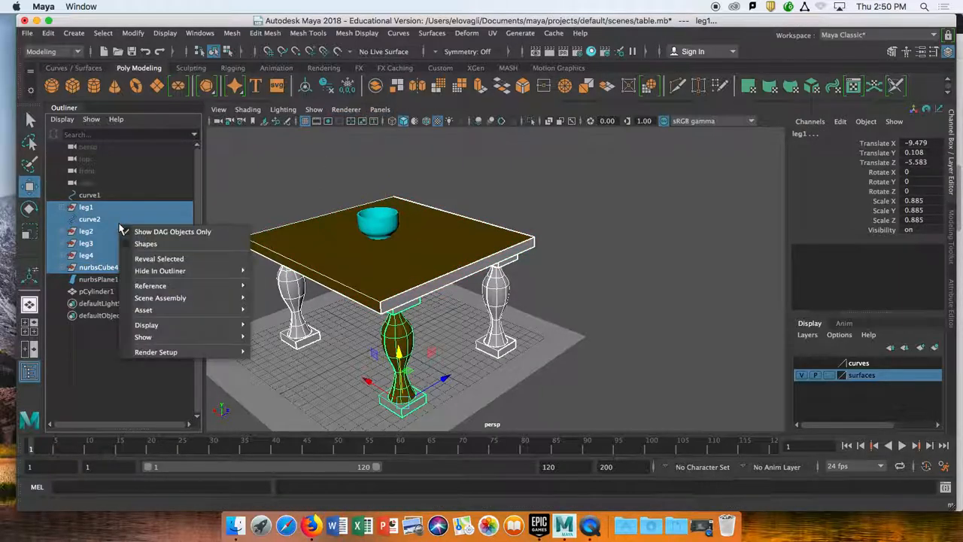
right_click(375, 208)
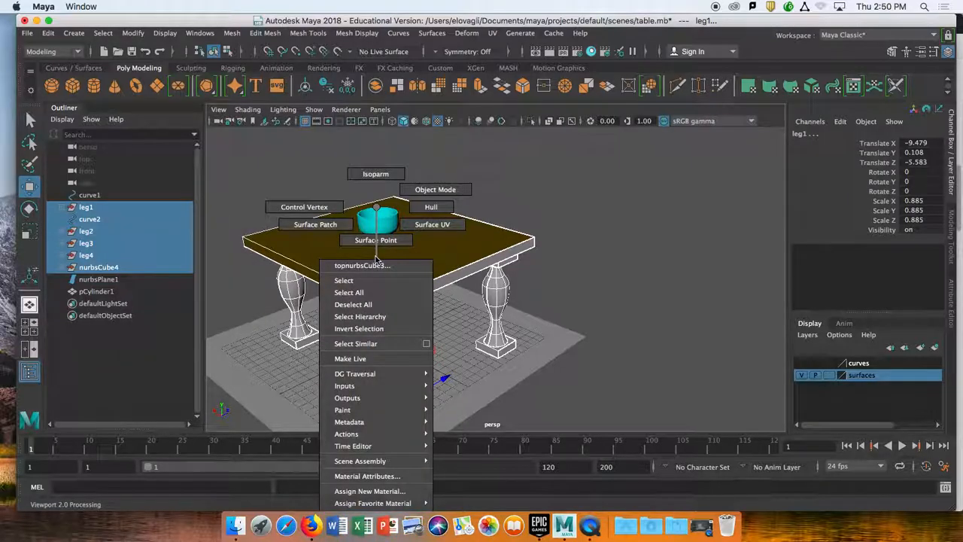
left_click(457, 490)
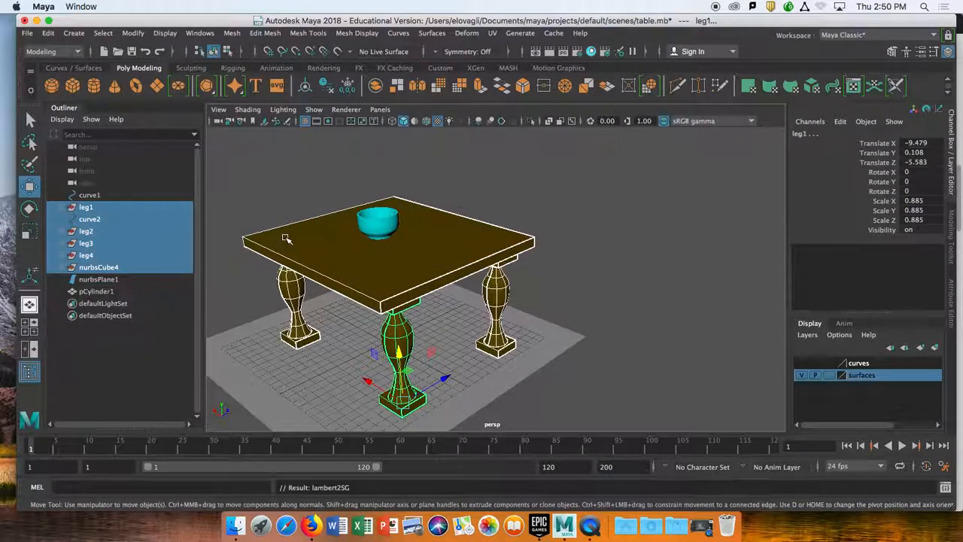
key("ctrl+z")
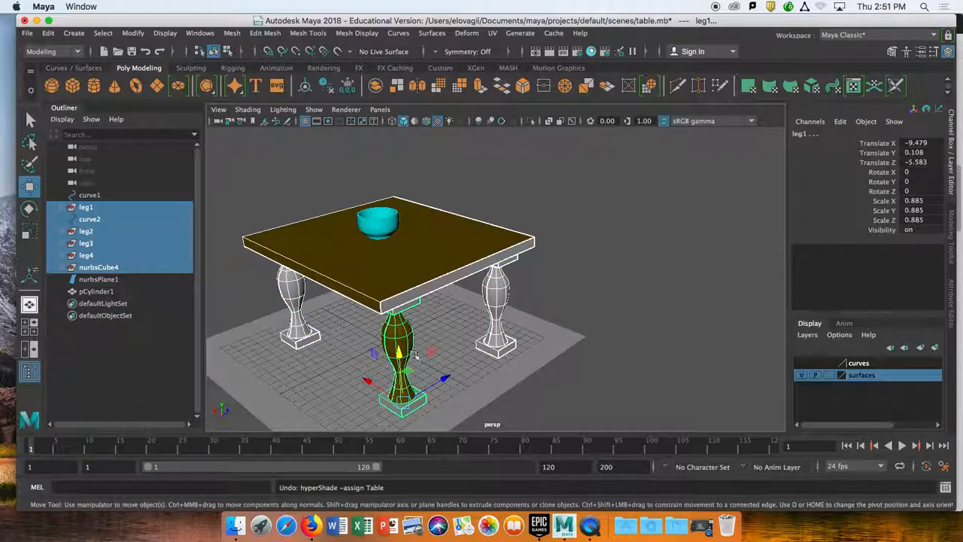
Assign the existing Table material to the nurbsCube4 tabletop, all four leg groups and both curves together, and clear the selection
left_click(99, 267)
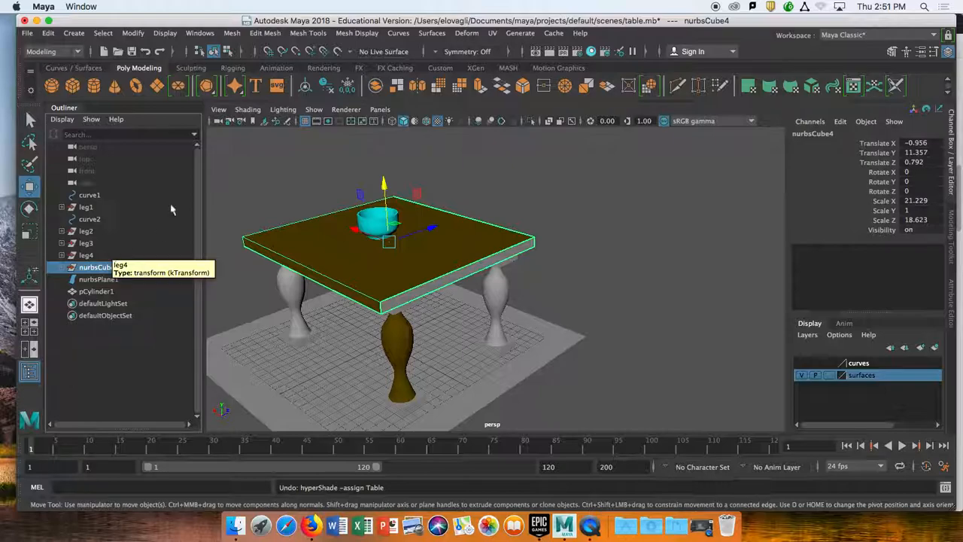
left_click(29, 371)
left_click(30, 376)
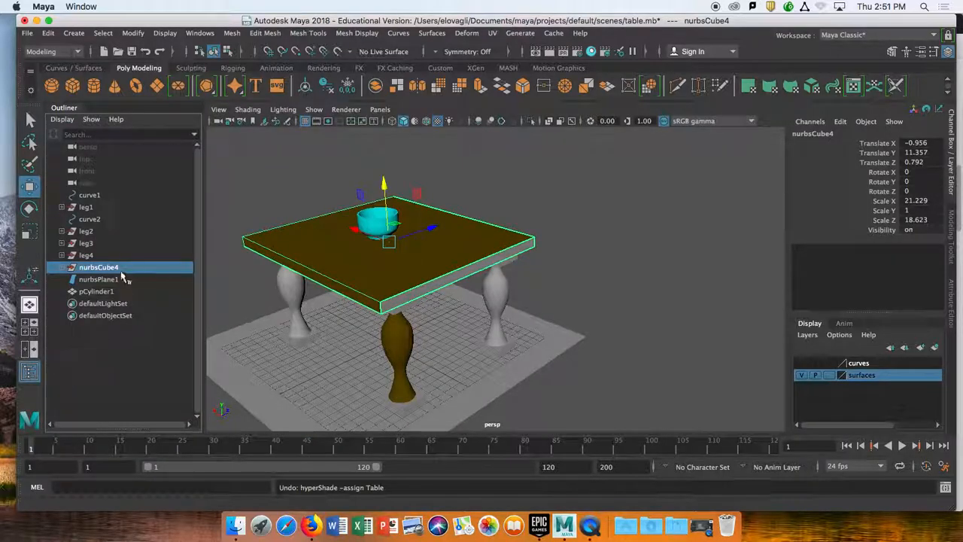
left_click(88, 258, "shift")
left_click(88, 247, "shift")
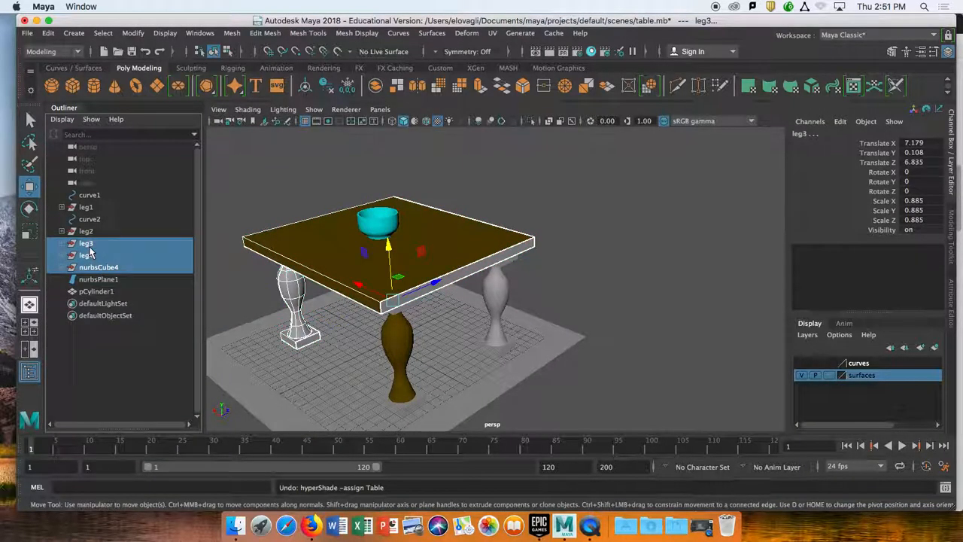
left_click(87, 232, "shift")
left_click(88, 219, "shift")
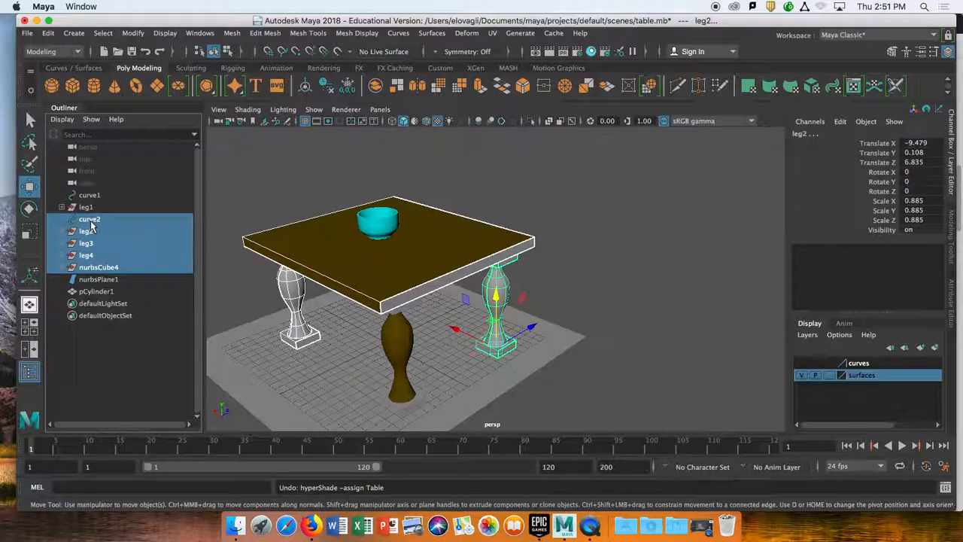
left_click(87, 207, "shift")
left_click(90, 195, "shift")
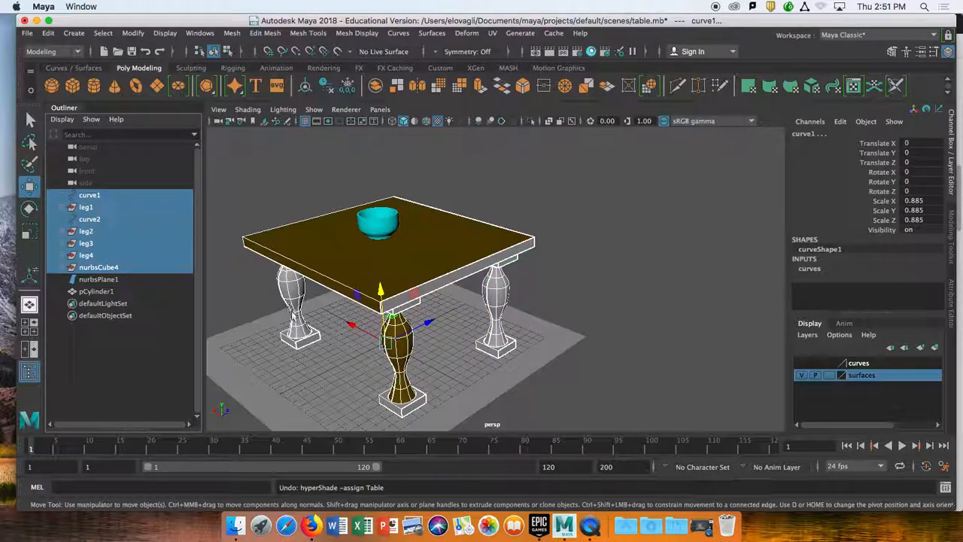
left_click_drag(286, 249, 322, 244, "alt")
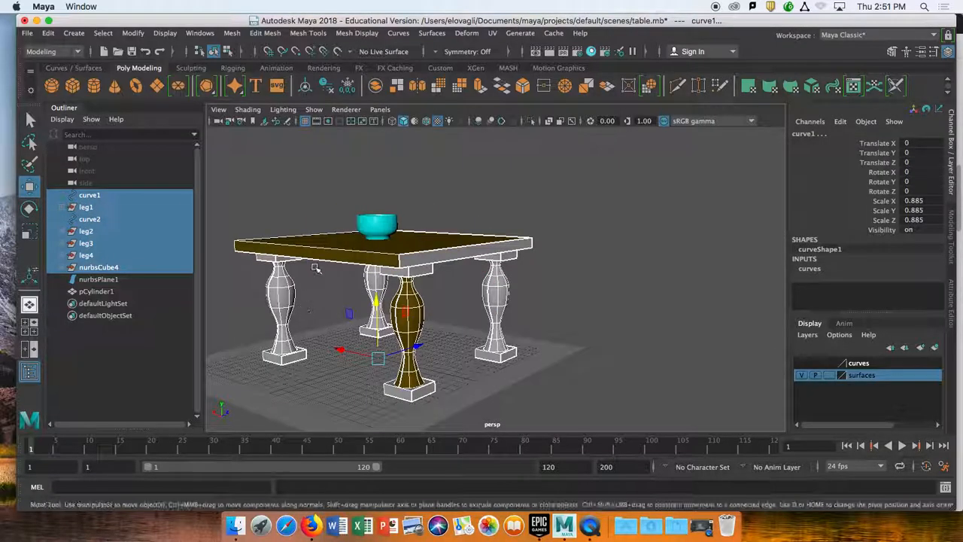
right_click(364, 133)
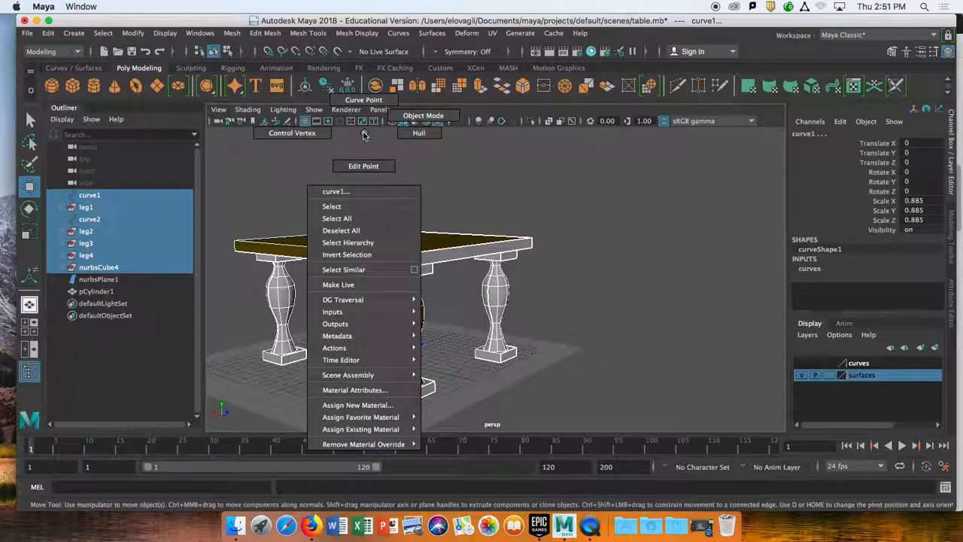
mouse_move(399, 435)
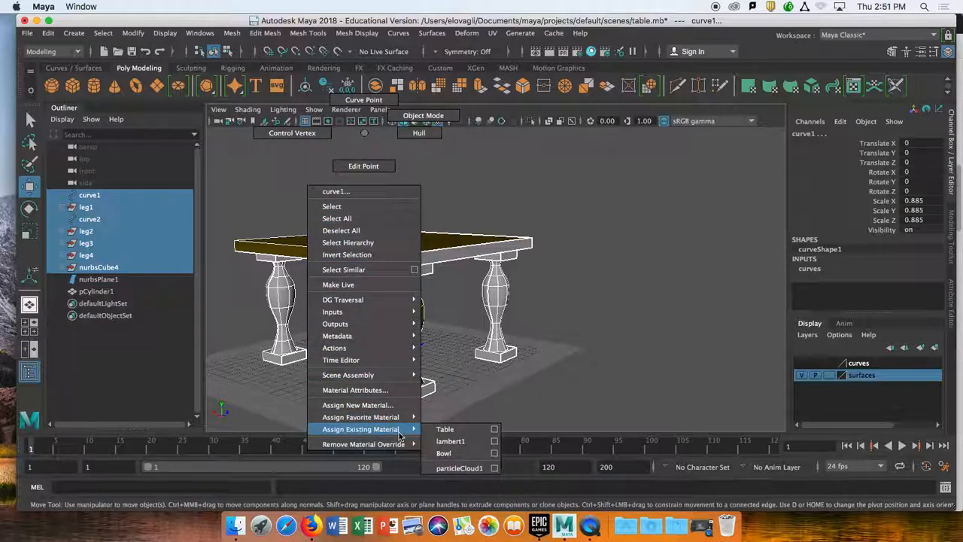
left_click(445, 428)
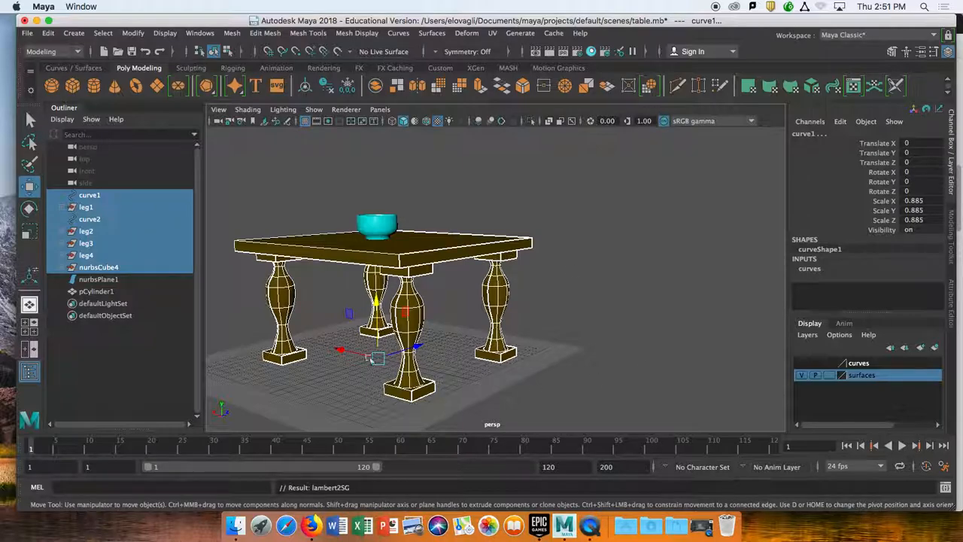
left_click(572, 332)
Create a directional light in the Light Editor and light the viewport with all scene lights
left_click_drag(573, 332, 655, 328, "alt")
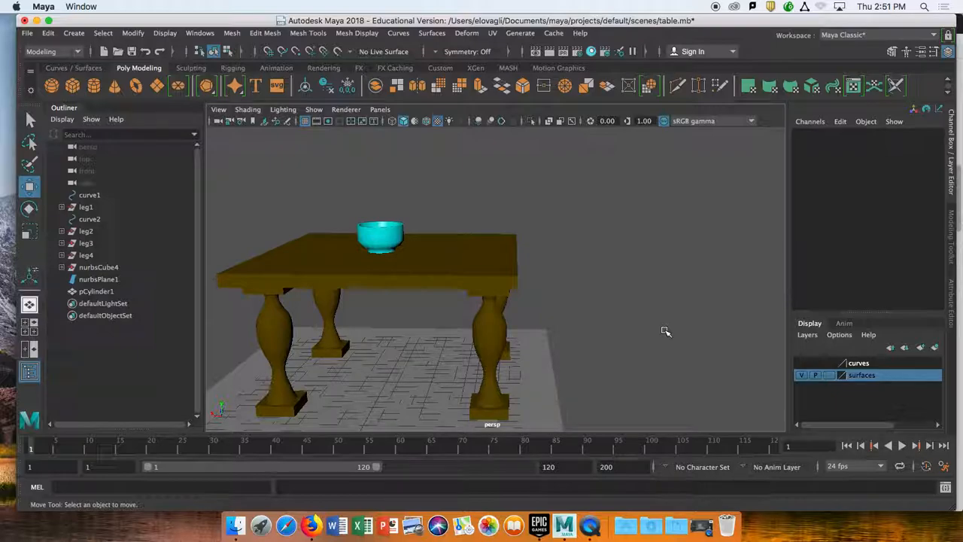
left_click_drag(421, 288, 398, 318, "alt")
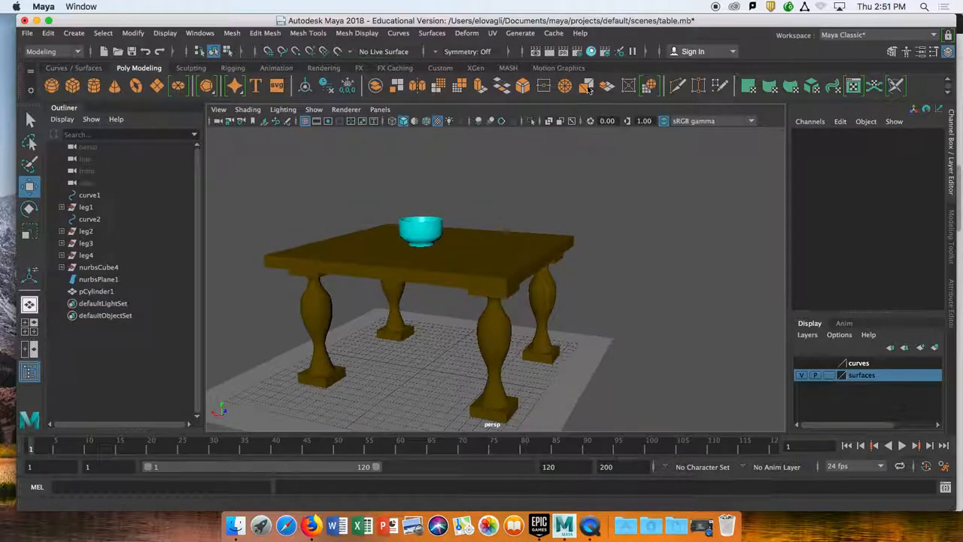
left_click(620, 52)
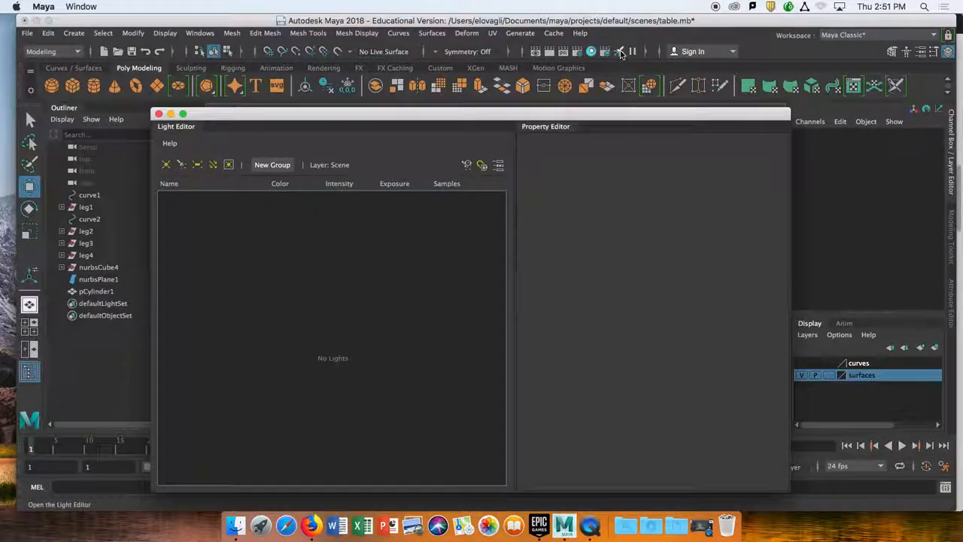
left_click(213, 164)
left_click(159, 113)
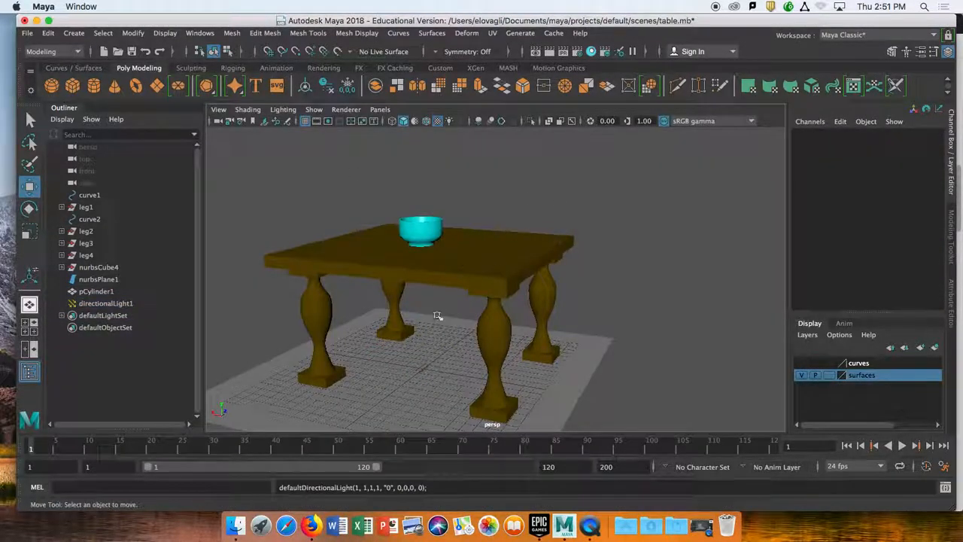
key("7")
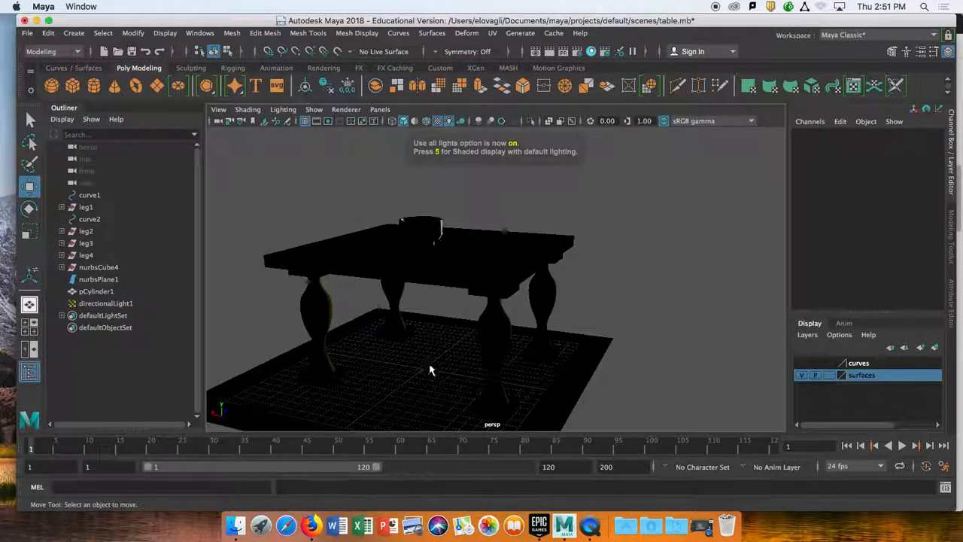
Place the directional light above the table at about Y 15.35 and Z 4.06, tilted about -61.9° around X
left_click(426, 367)
left_click_drag(424, 336, 444, 271)
key("e")
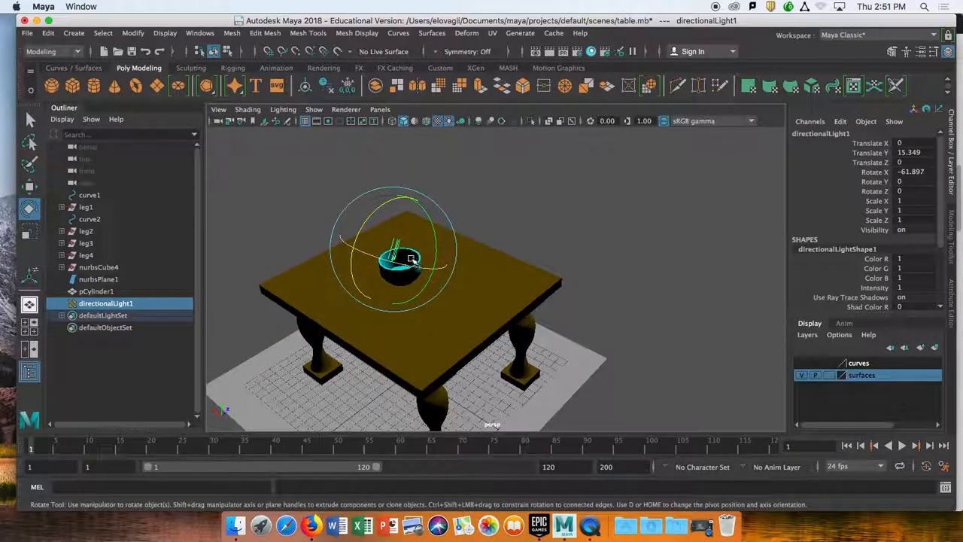
key("w")
left_click_drag(452, 223, 462, 213)
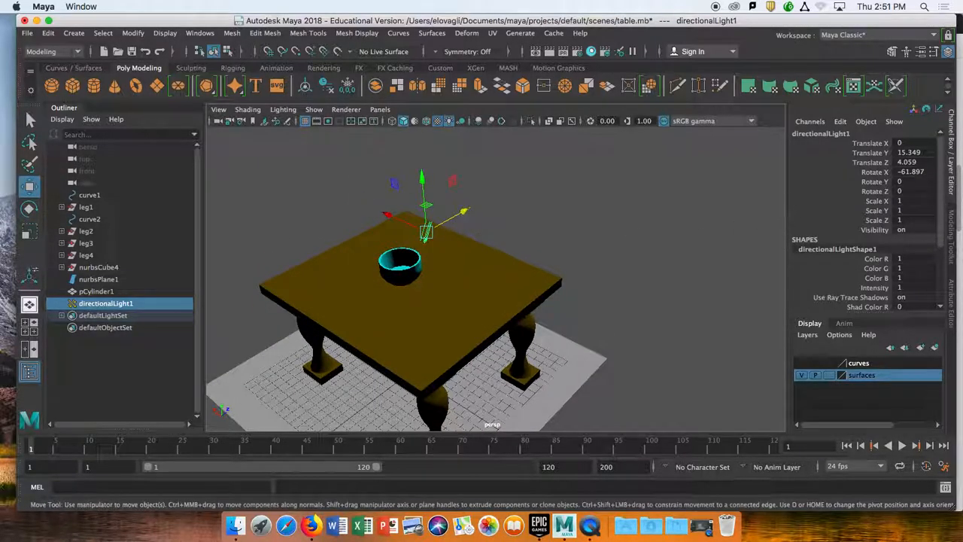
Set the directional light's intensity to 3 in its shape attributes
left_click(954, 246)
left_click(954, 292)
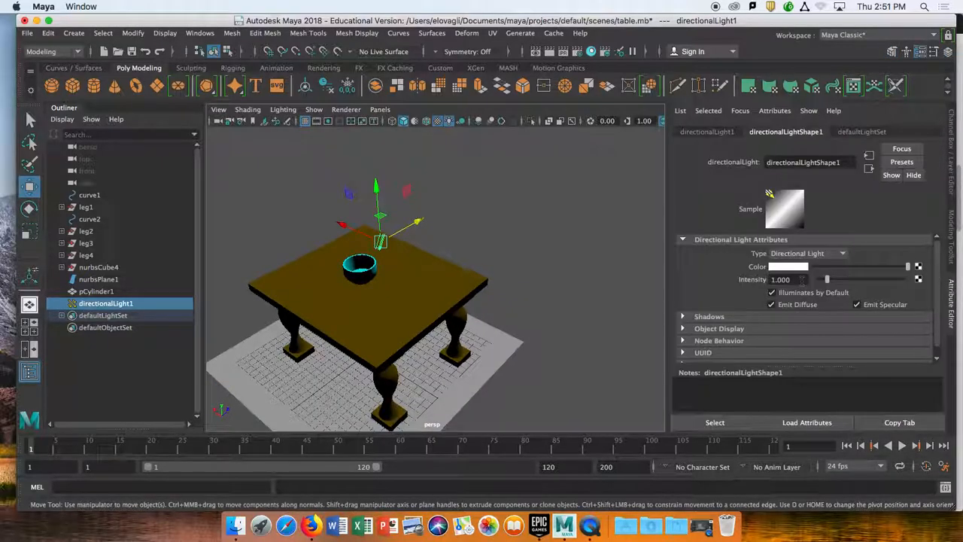
scroll(436, 272, "up", 4)
scroll(390, 276, "up", 5)
left_click_drag(389, 275, 464, 314, "alt")
scroll(516, 297, "down", 4)
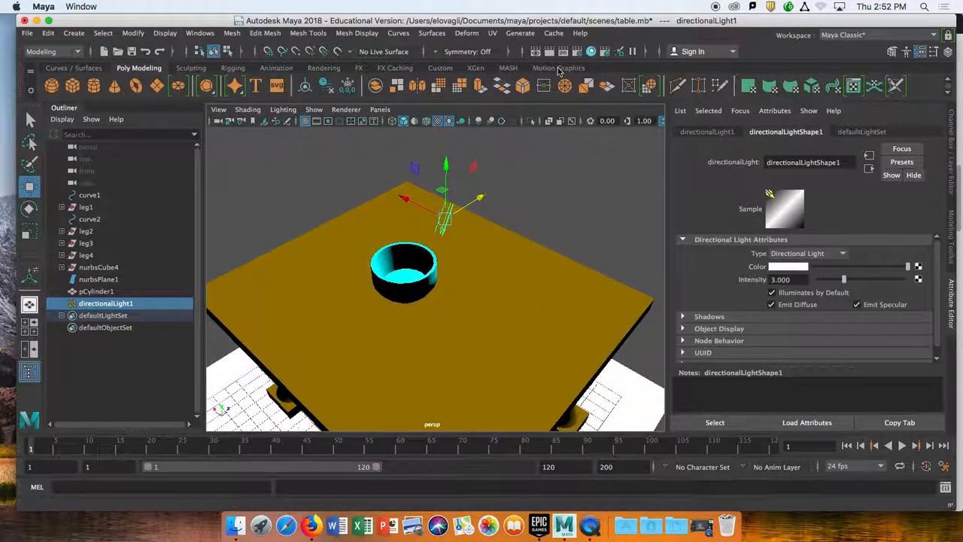
Render the current perspective view with Maya Software, check the available renderers and close the render
left_click(550, 52)
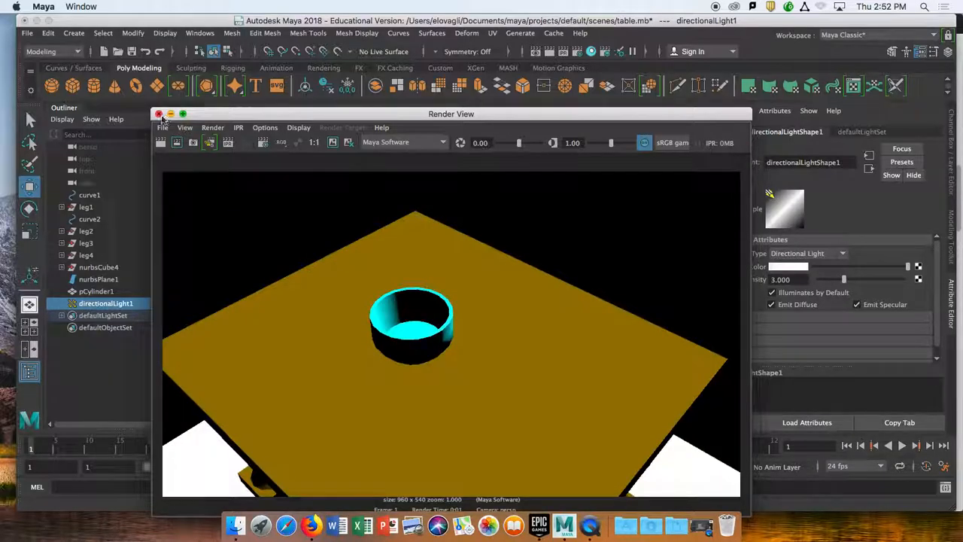
left_click(444, 143)
left_click(446, 143)
left_click(158, 113)
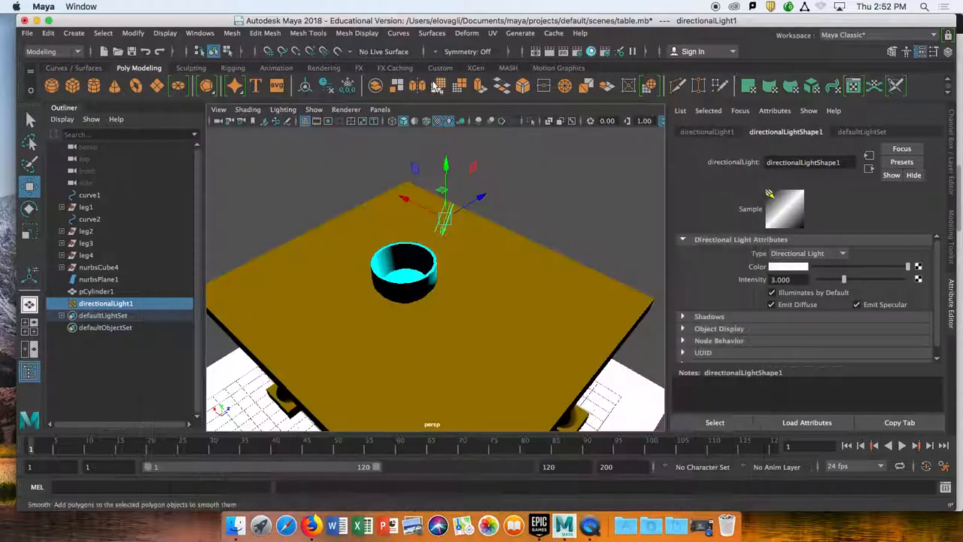
Examine the Light Editor's light creation options and the Render Setup window's scene and file options
left_click(618, 51)
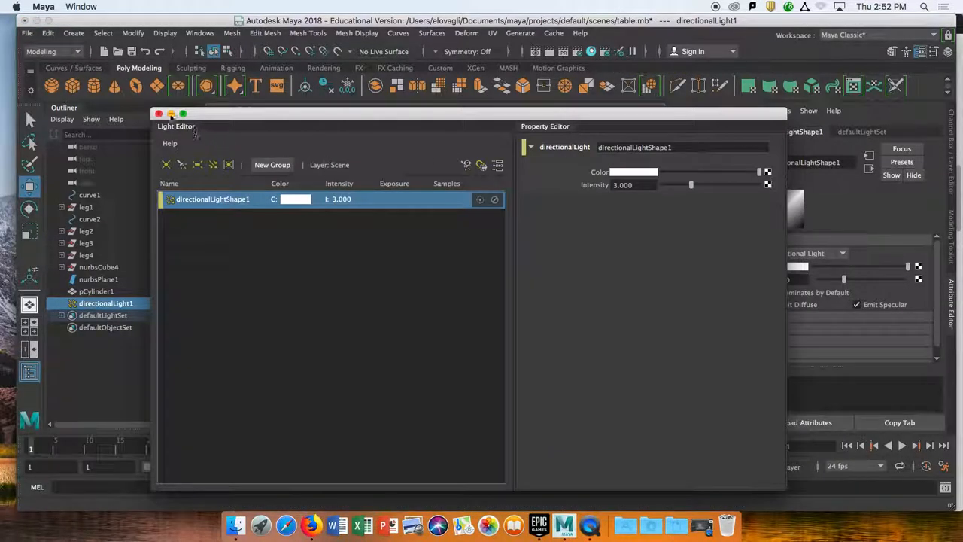
left_click(159, 113)
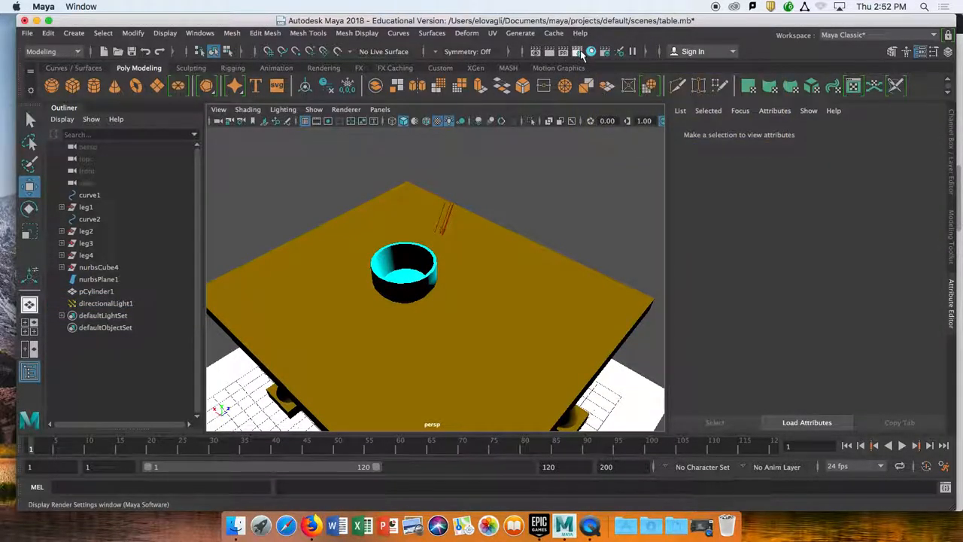
left_click(604, 54)
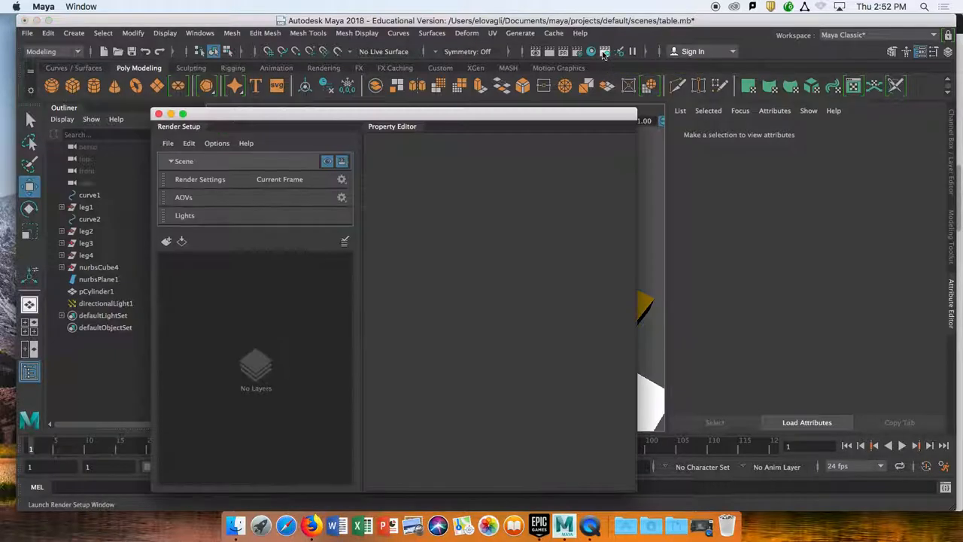
left_click(177, 163)
left_click(175, 162)
left_click(168, 143)
left_click(168, 143)
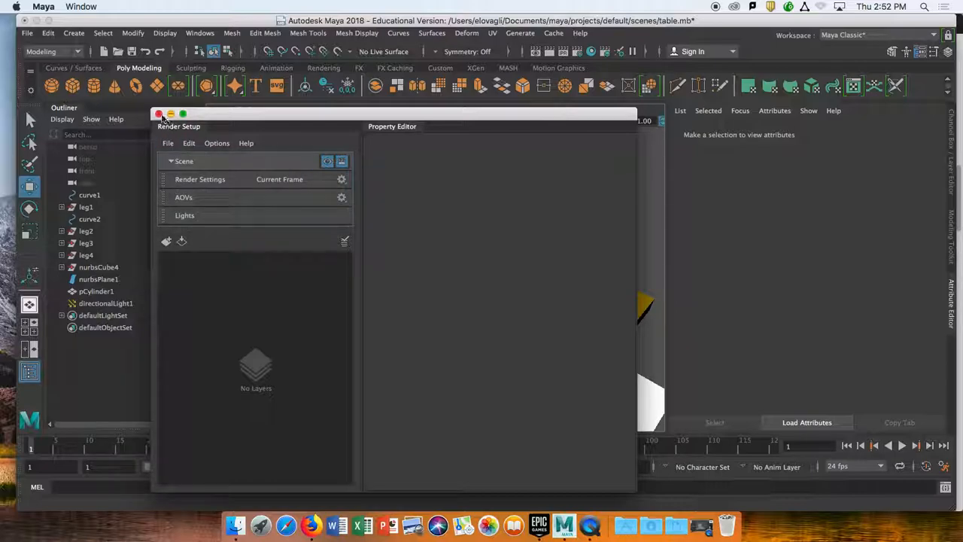
left_click(159, 114)
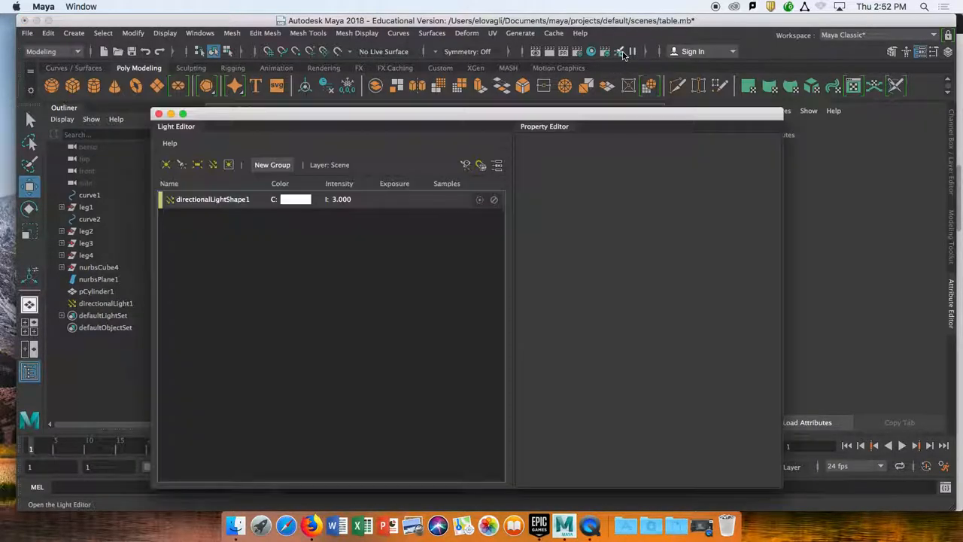
left_click(621, 52)
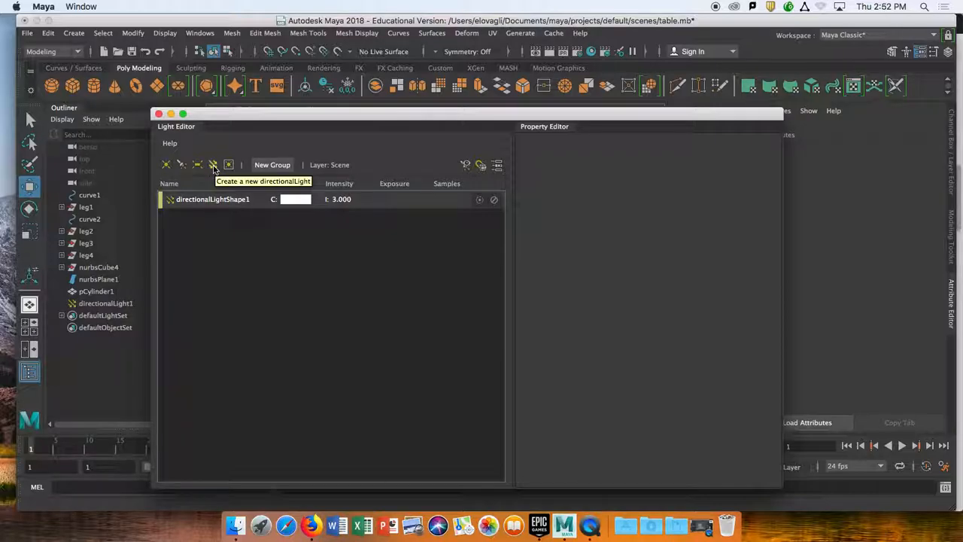
left_click(159, 114)
Select the directional light and frame it to inspect its placement relative to the bowl and tabletop
left_click_drag(379, 204, 398, 322, "alt")
left_click(454, 226)
key("f")
scroll(461, 228, "down", 10)
scroll(460, 268, "up", 4)
scroll(459, 269, "down", 3)
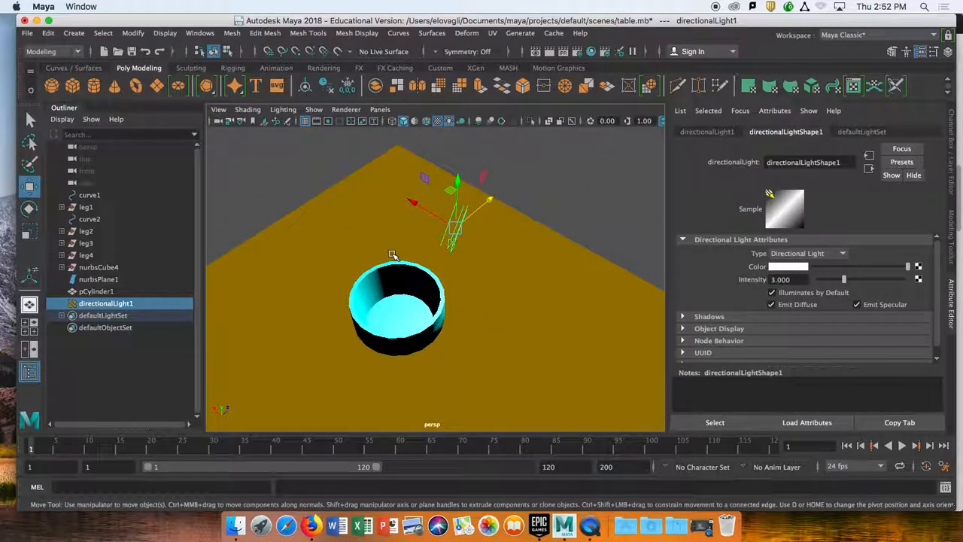
scroll(377, 300, "down", 3)
Try the smooth mesh preview on the bowl and return it to unsmoothed display
key("space")
left_click_drag(376, 305, 471, 257, "alt")
left_click(451, 268)
key("3")
key("1")
scroll(470, 262, "down", 3)
scroll(470, 262, "up", 10)
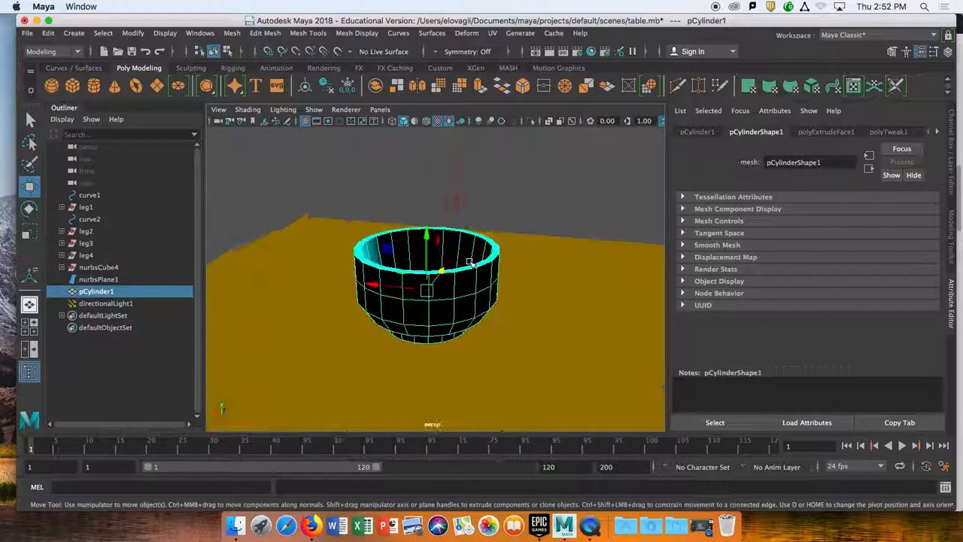
Select the directional light above the bowl and show the scene in wireframe
left_click(460, 187)
key("4")
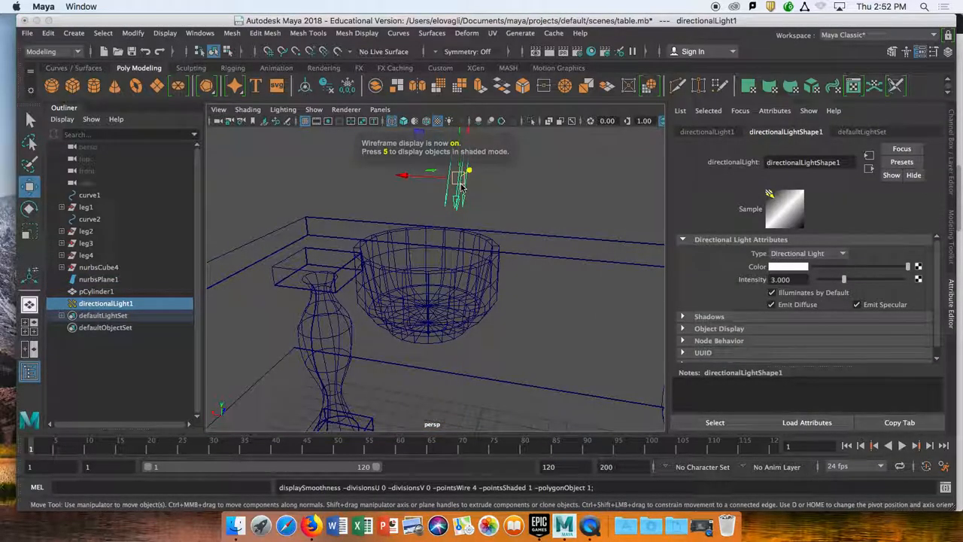
Return the scene to shaded display and delete the directional light above the bowl
key("5")
scroll(467, 197, "up", 5)
scroll(466, 197, "down", 3)
key("Delete")
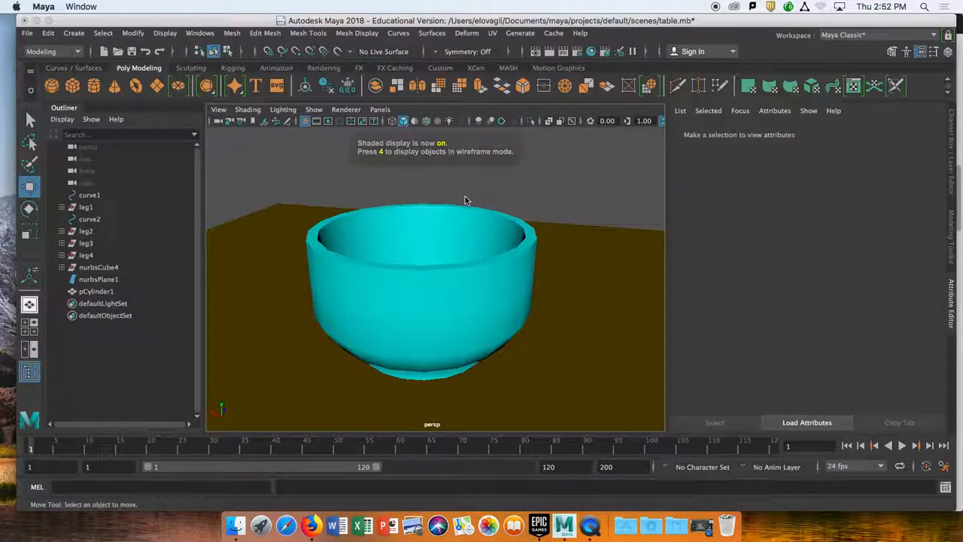
Select the bowl and compare its smooth mesh preview with the unsmoothed display
left_click(440, 248)
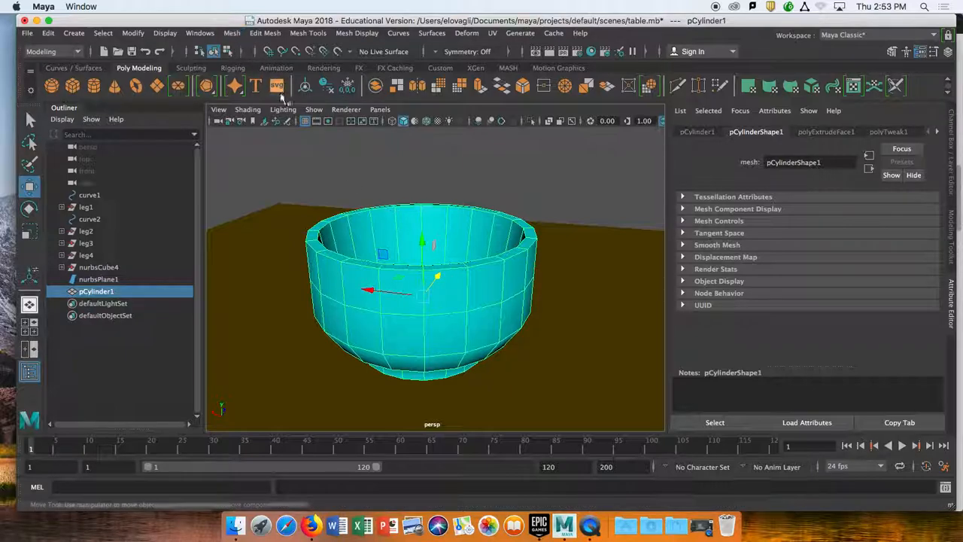
key("3")
key("1")
key("3")
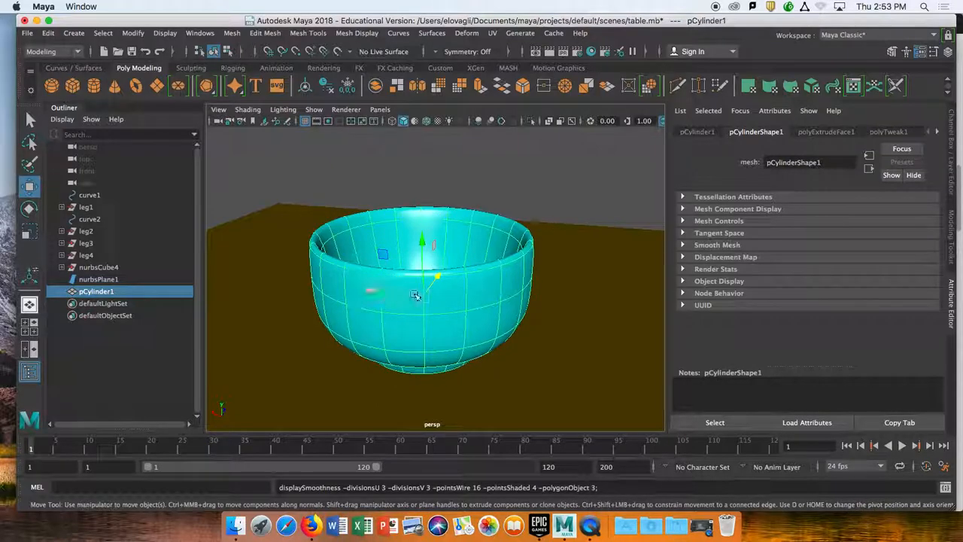
left_click_drag(493, 273, 472, 260, "alt")
key("1")
key("3")
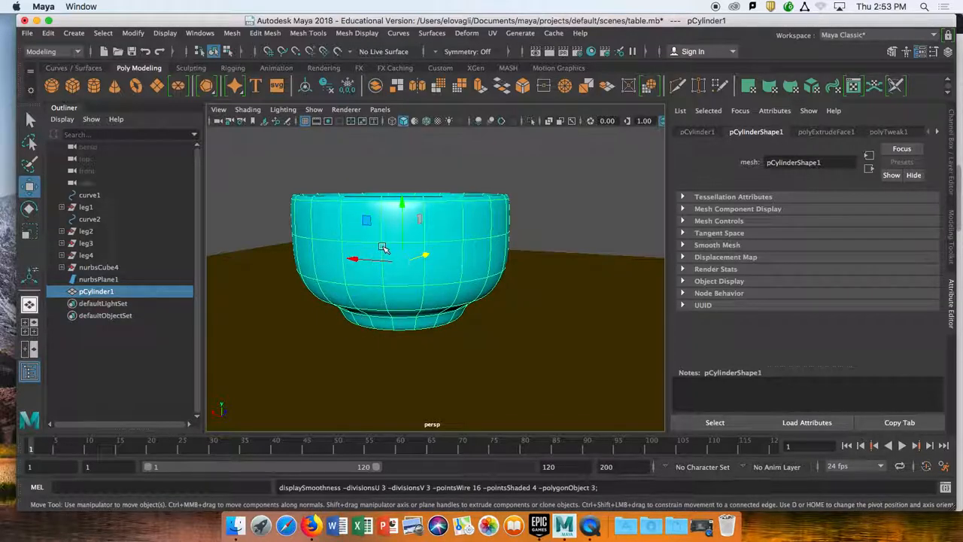
Inspect the unsmoothed bowl from several angles, then briefly preview it smoothed again
scroll(383, 248, "down", 4)
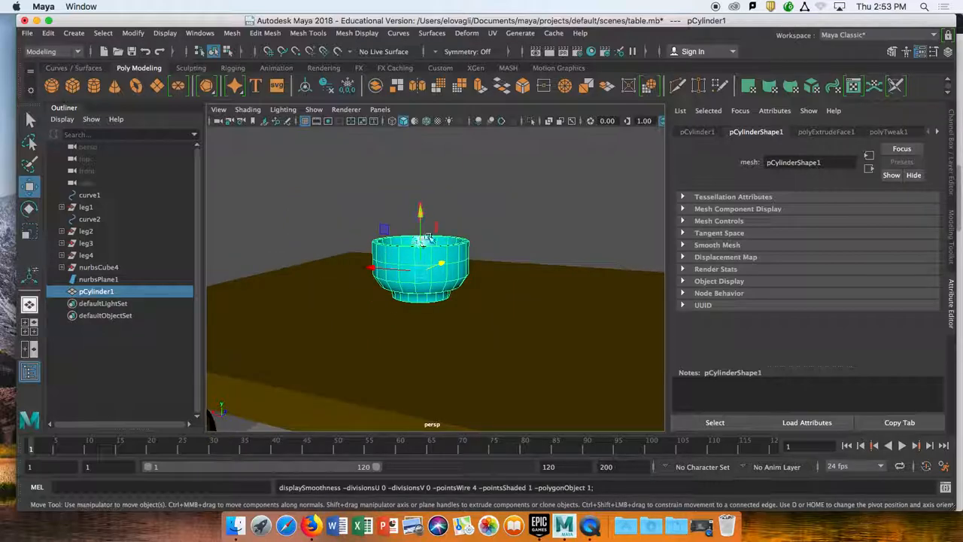
left_click_drag(475, 227, 471, 243, "alt")
scroll(472, 245, "up", 3)
scroll(472, 246, "up", 4)
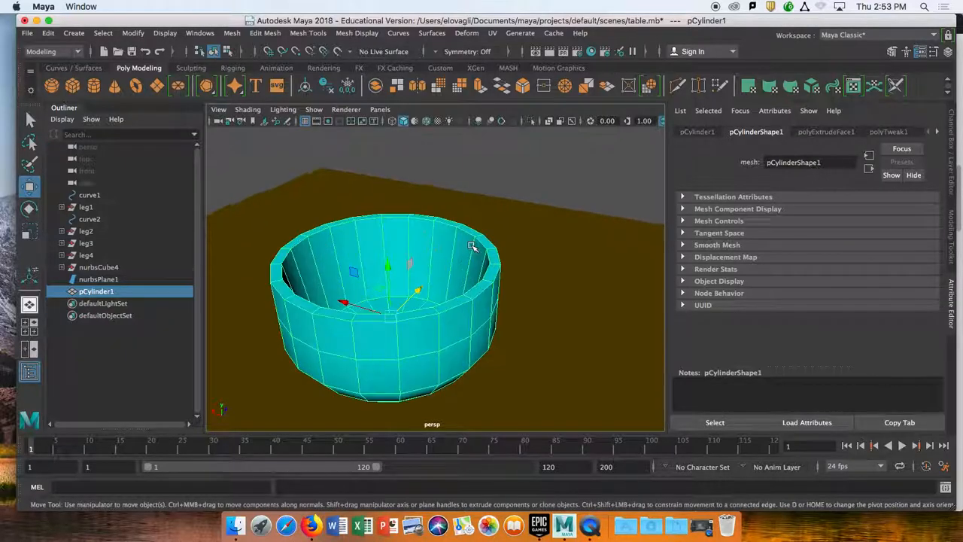
mouse_move(436, 302)
left_mouse_down("alt")
mouse_move(447, 294)
mouse_move(437, 301)
left_mouse_up("alt")
scroll(437, 318, "down", 4)
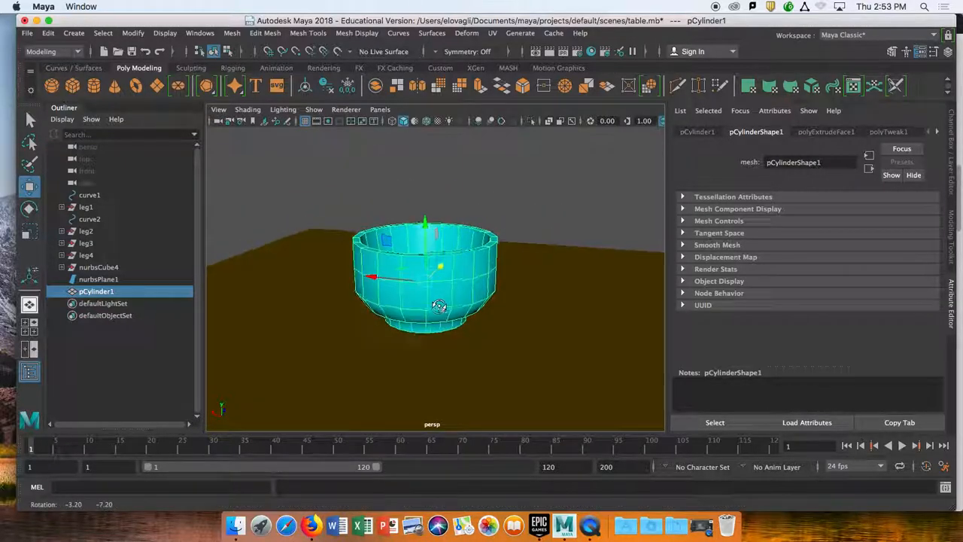
key("3")
key("1")
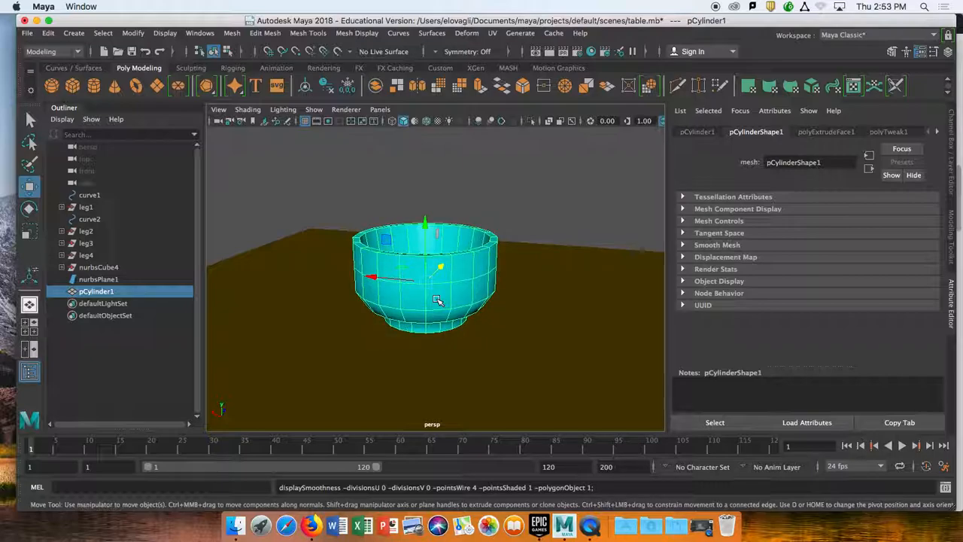
Apply the Smooth operation to the bowl's mesh with one division level
left_click(232, 34)
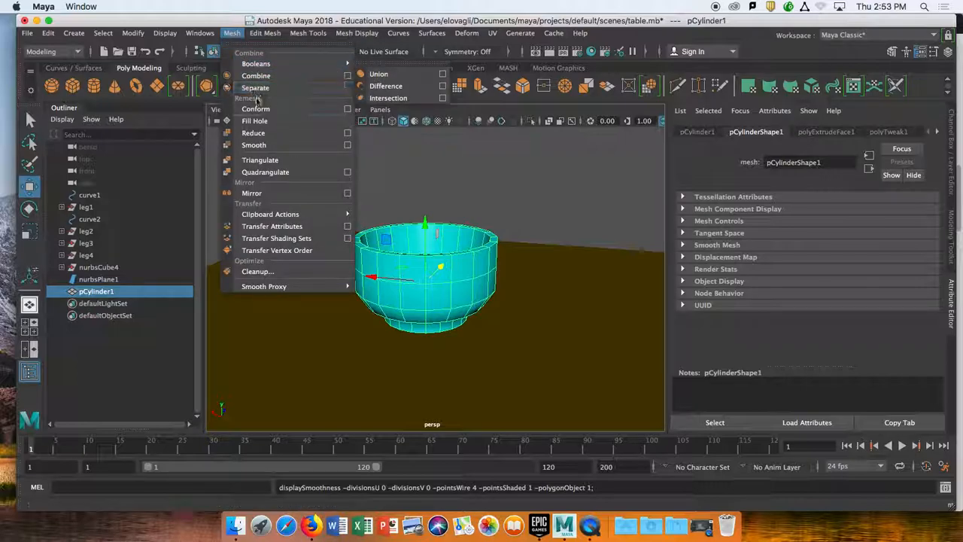
left_click(262, 147)
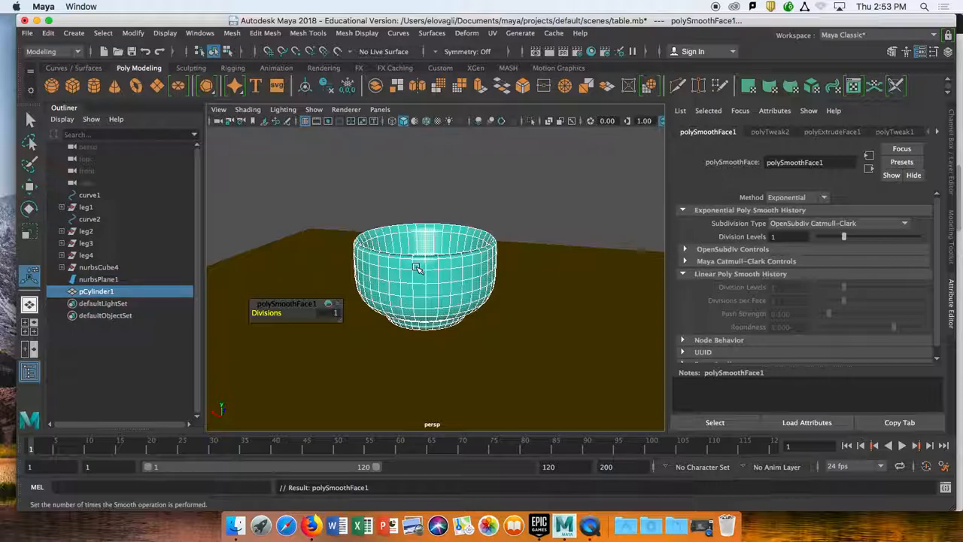
scroll(417, 268, "up", 4)
left_click_drag(449, 265, 462, 293, "alt")
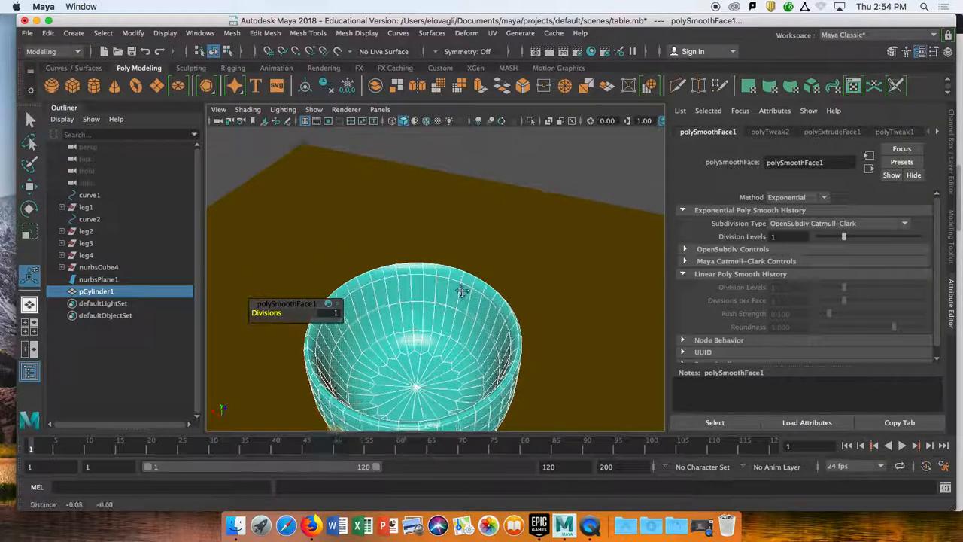
middle_click_drag(462, 292, 472, 261, "alt")
scroll(370, 266, "up", 3)
scroll(370, 266, "down", 3)
left_click_drag(391, 283, 407, 272, "alt")
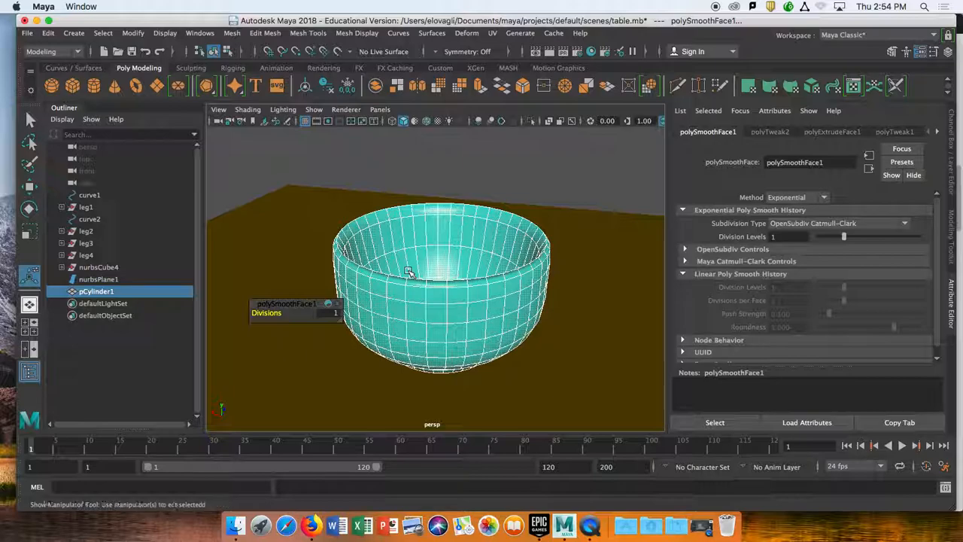
left_click_drag(407, 272, 401, 274, "alt")
Switch the bowl to face selection and select adjacent wedge-shaped faces around the centre of its inner floor
right_click_drag(373, 243, 375, 216)
mouse_move(442, 275)
left_mouse_down("alt")
mouse_move(437, 245)
mouse_move(429, 279)
mouse_move(449, 286)
mouse_move(436, 252)
mouse_move(434, 279)
left_mouse_up("alt")
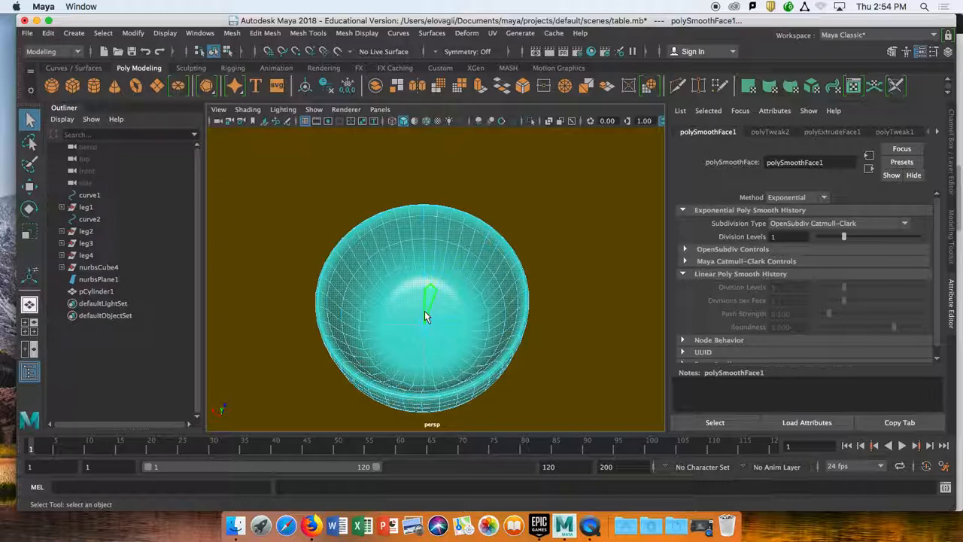
left_click_drag(418, 320, 399, 282, "alt")
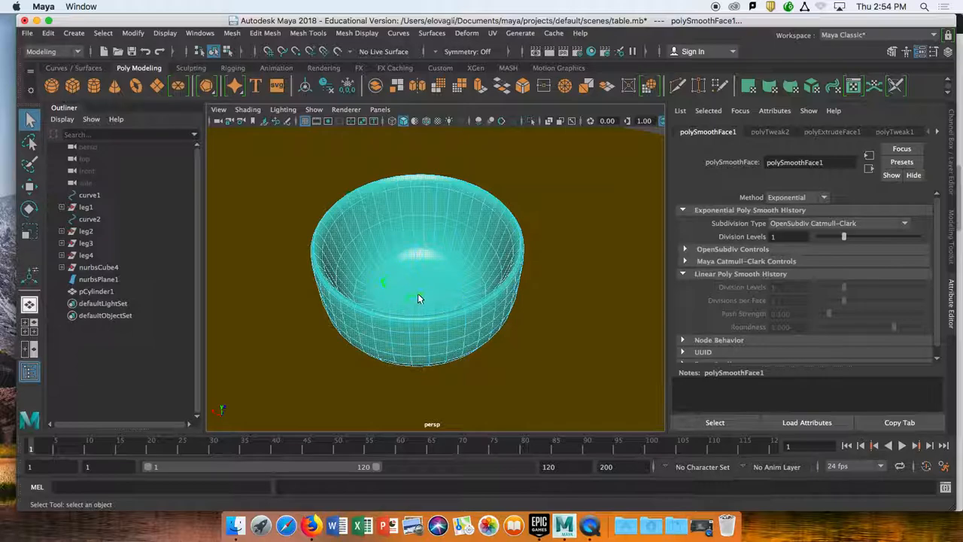
scroll(413, 283, "up", 10)
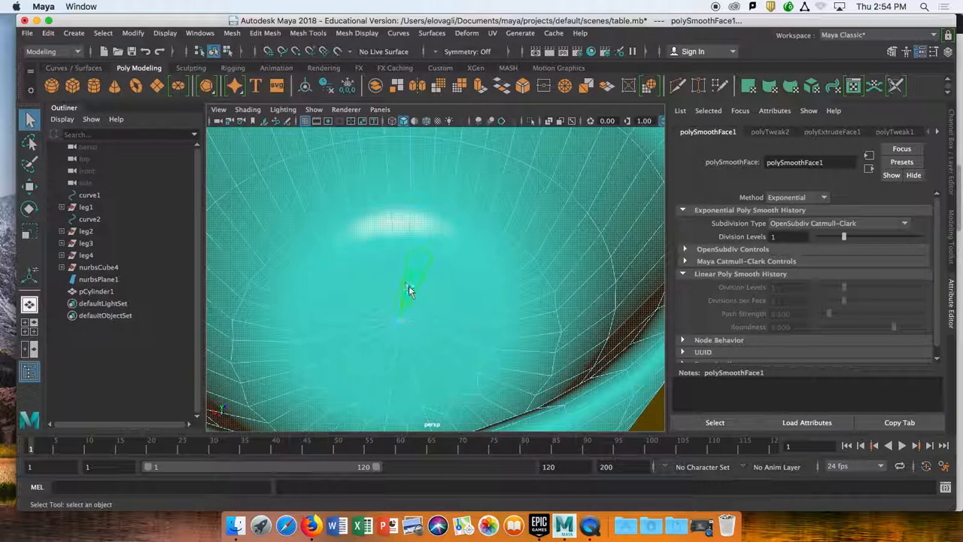
left_click_drag(412, 287, 401, 289, "alt")
left_click(380, 289)
left_click(391, 291, "shift")
left_click(411, 287, "shift")
left_click(432, 294, "shift")
left_click(453, 319, "shift")
left_click(456, 355, "shift")
left_click(443, 365, "shift")
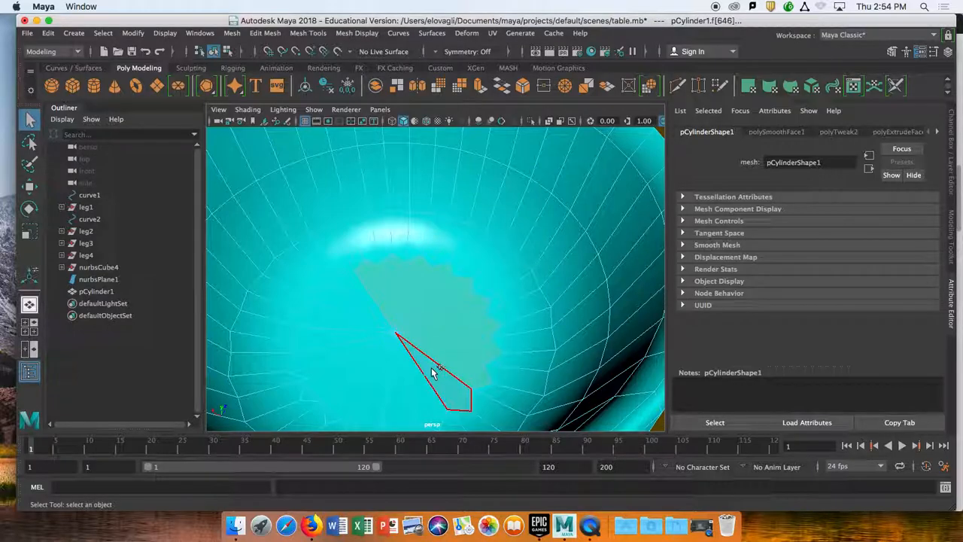
Pick individual faces on the bowl's inner floor and return to selecting the bowl as a whole object
scroll(430, 366, "up", 5)
scroll(431, 367, "down", 5)
left_click(382, 307)
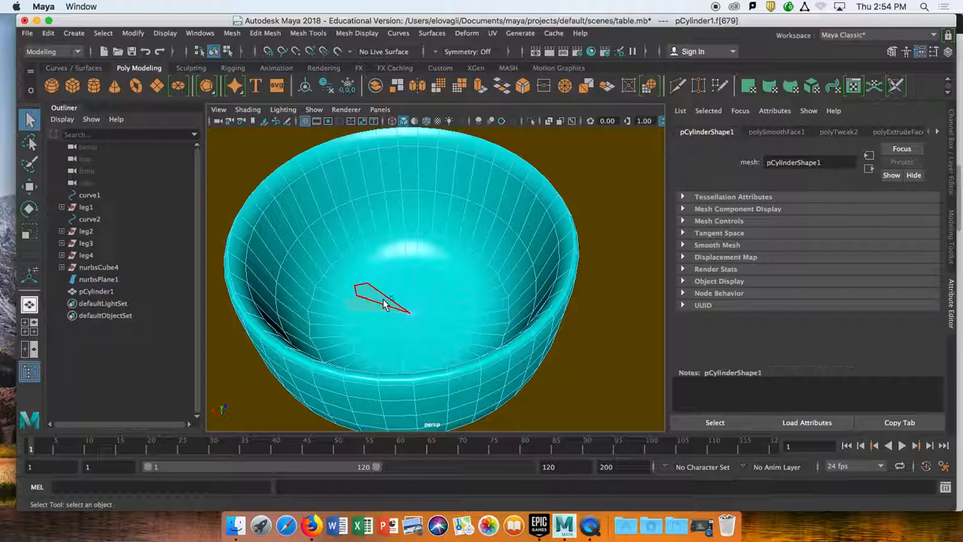
left_click(393, 280)
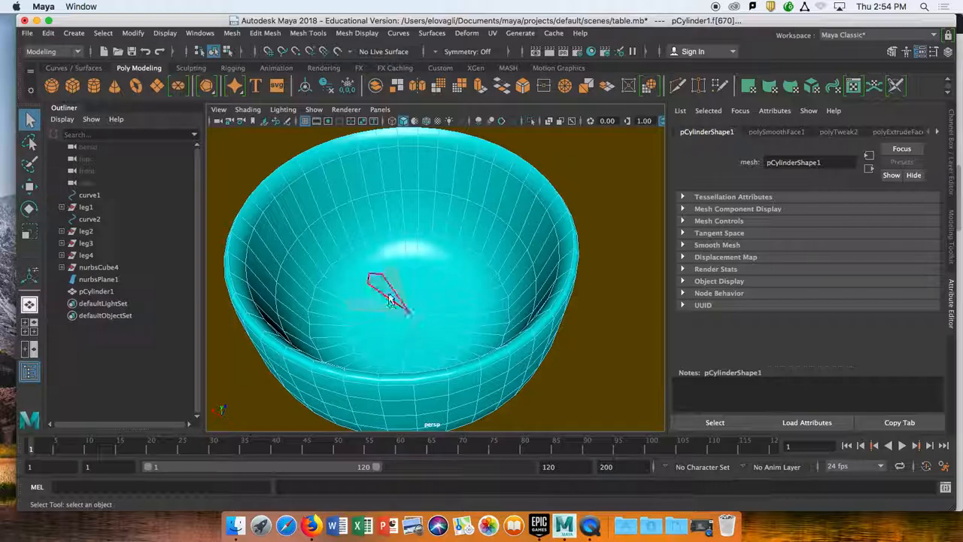
scroll(388, 293, "down", 5)
left_click_drag(398, 290, 400, 260, "alt")
right_click_drag(398, 219, 439, 165)
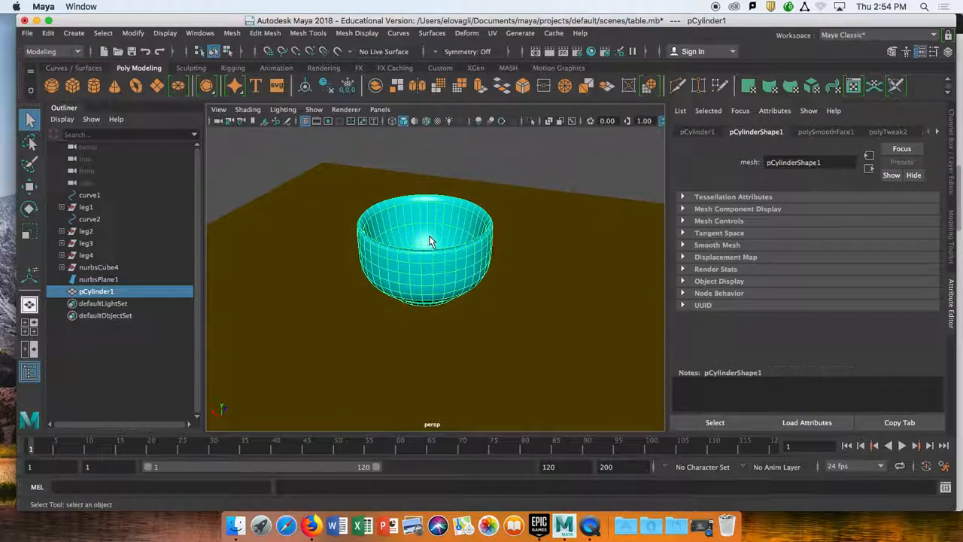
Frame the subdivided bowl and compare its display with smooth mesh preview on and off
key("f")
left_click_drag(431, 250, 419, 247, "alt")
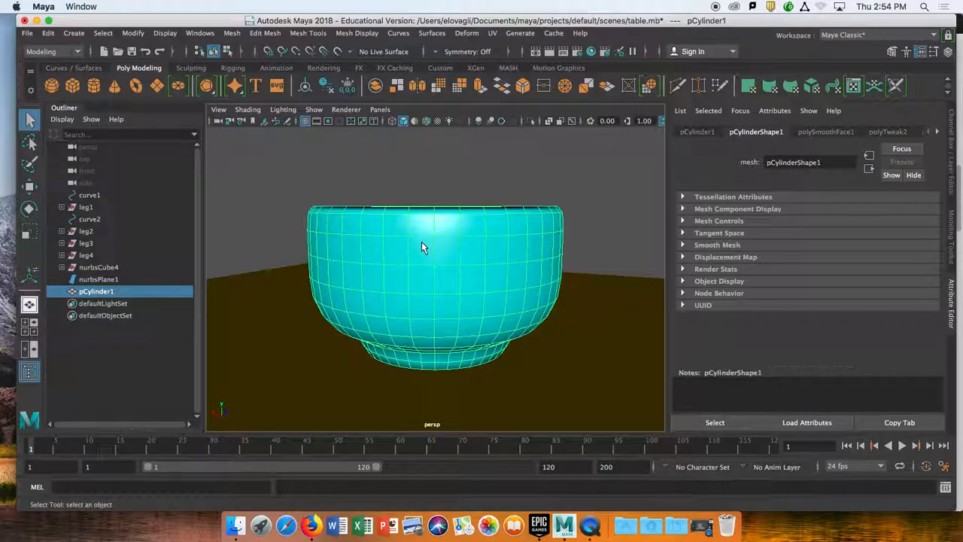
left_click_drag(421, 242, 414, 280, "alt")
key("1")
key("3")
key("1")
Deselect the bowl and bring the whole table with the bowl into view
scroll(414, 280, "down", 3)
left_click_drag(415, 281, 437, 275, "alt")
left_click(544, 239)
left_click_drag(545, 239, 501, 297, "alt")
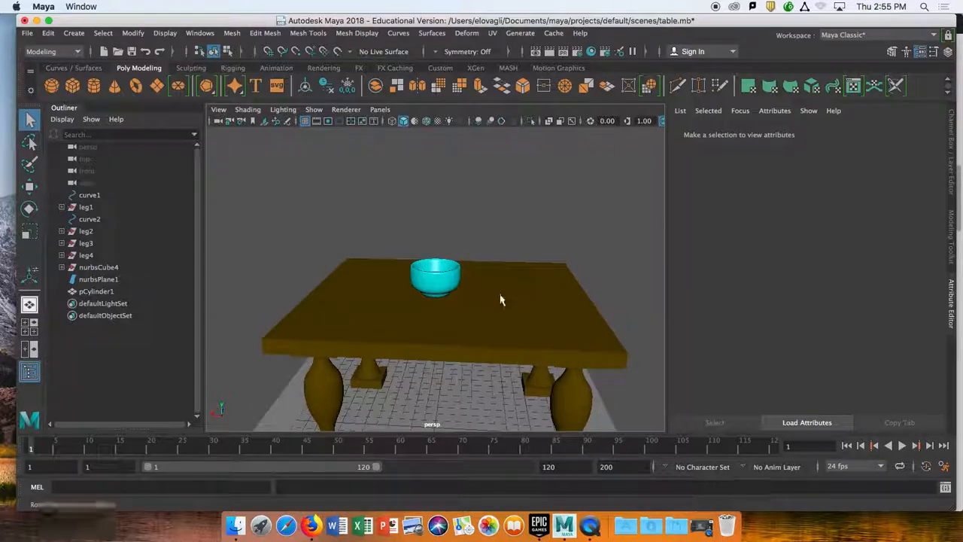